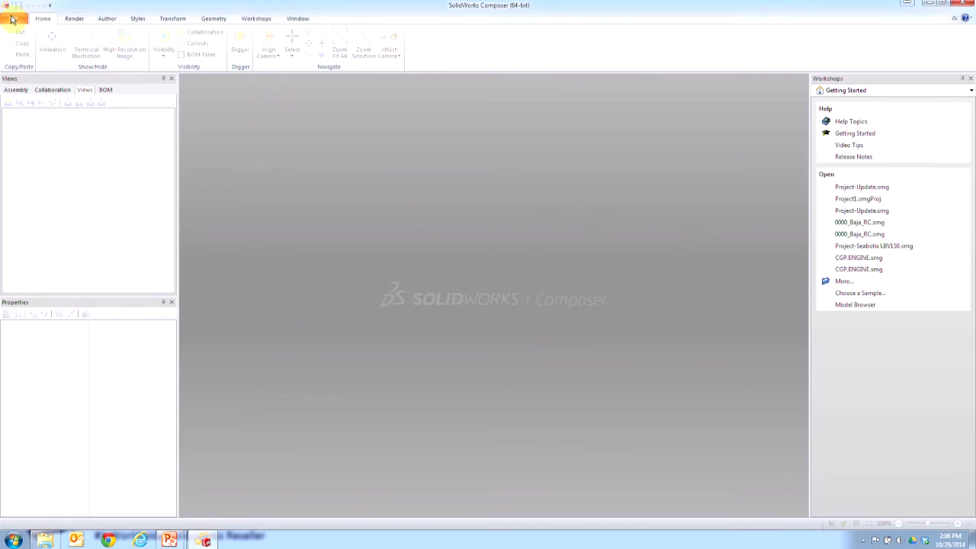
# Step: In Explorer, browse to Video4 > Project Structure > 1-Project-Top Level Assembly
pyautogui.click(45, 539)
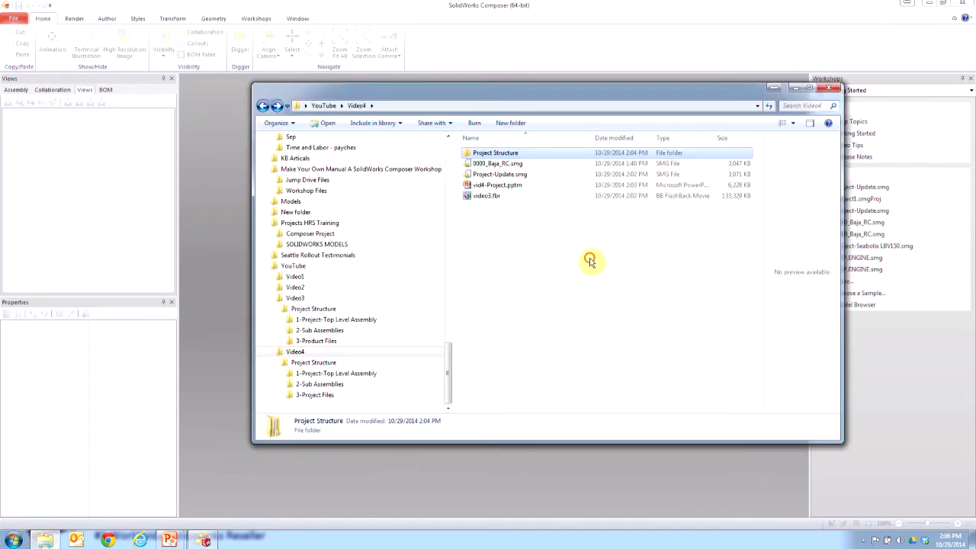
pyautogui.click(262, 106)
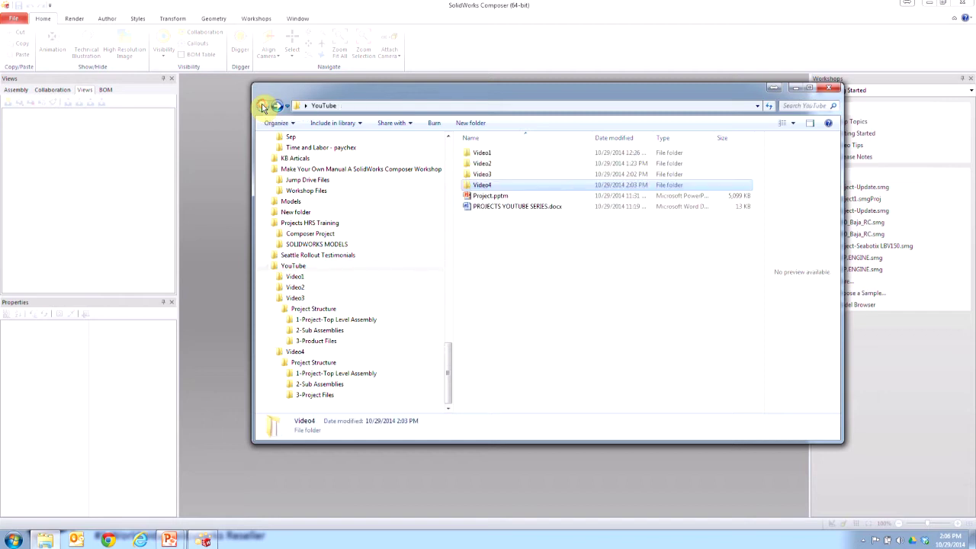
pyautogui.doubleClick(488, 185)
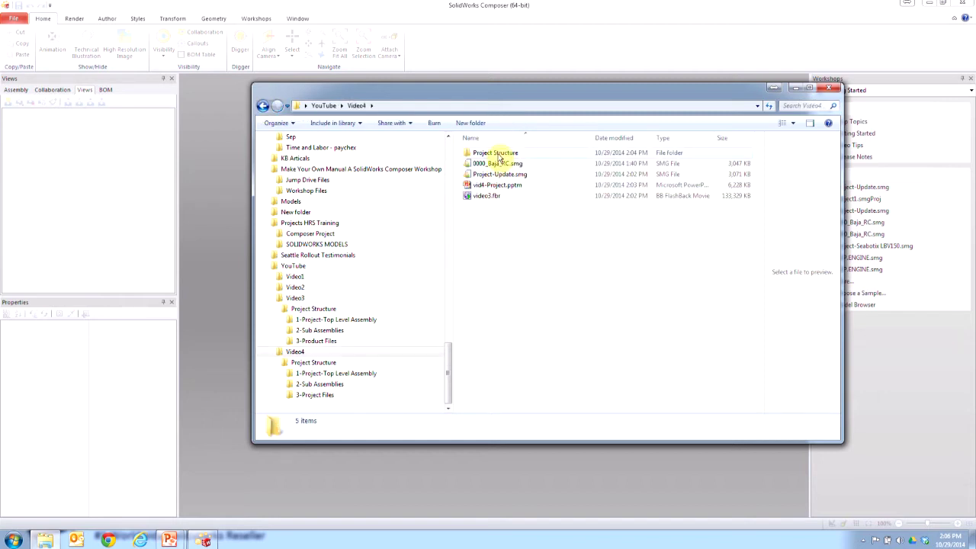
pyautogui.doubleClick(495, 154)
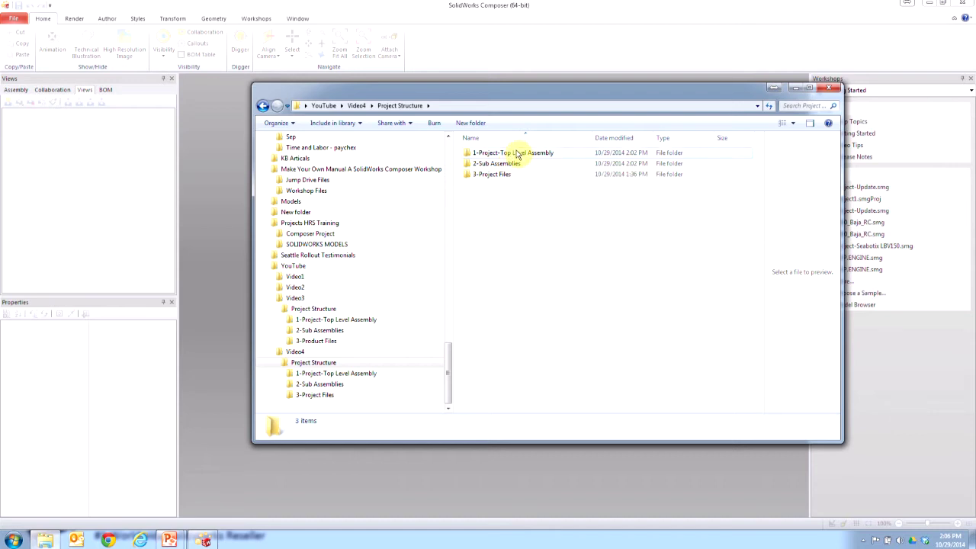
pyautogui.click(519, 153)
pyautogui.doubleClick(529, 157)
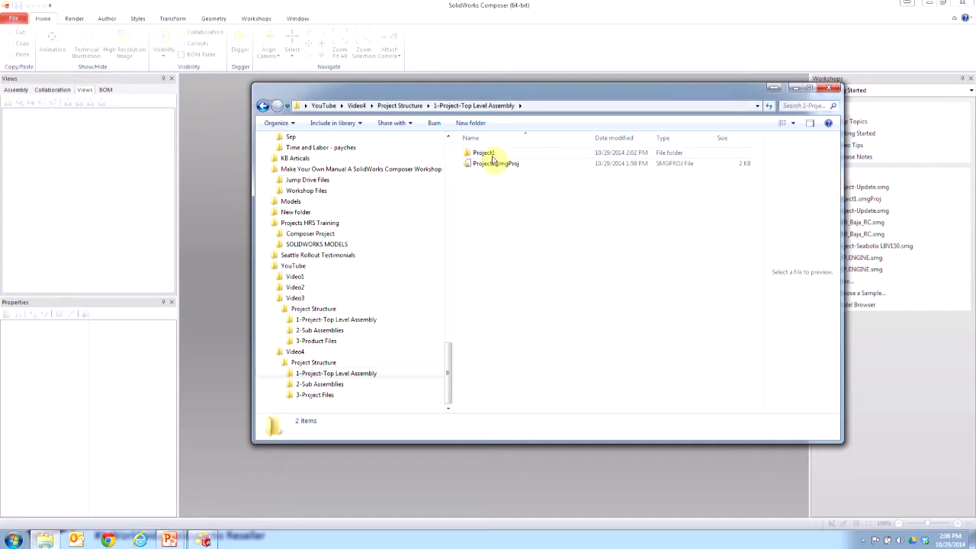
# Step: Look inside the 2-Sub Assemblies folder, then reopen 1-Project-Top Level Assembly
pyautogui.click(260, 106)
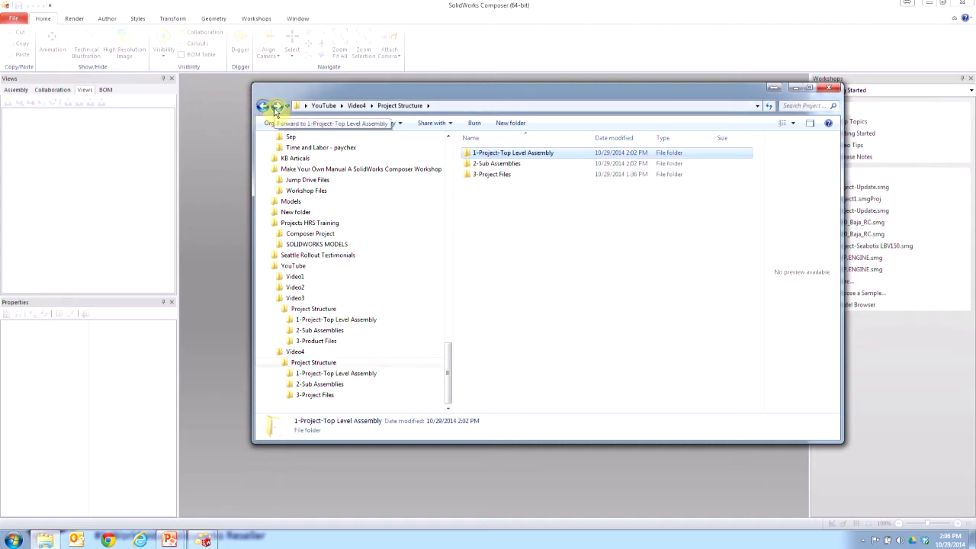
pyautogui.doubleClick(506, 164)
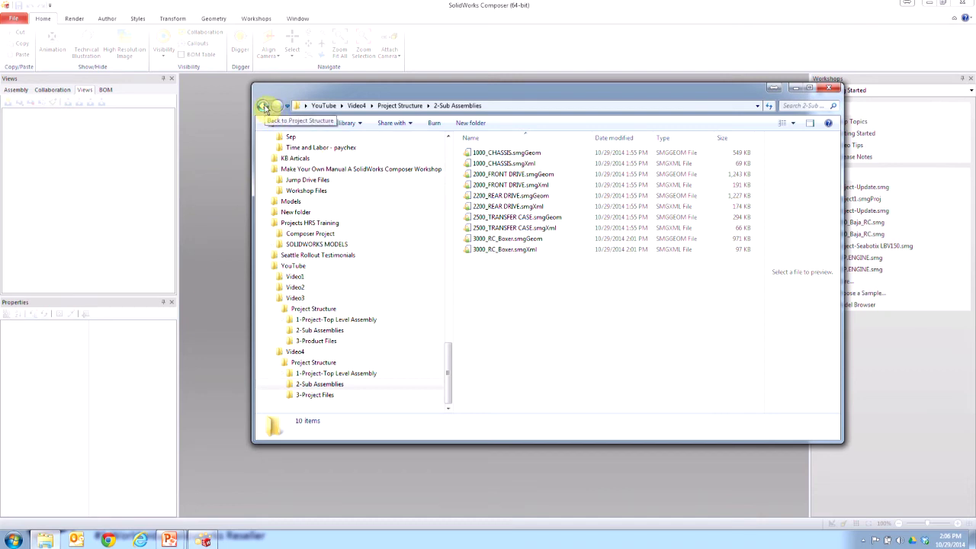
pyautogui.click(264, 107)
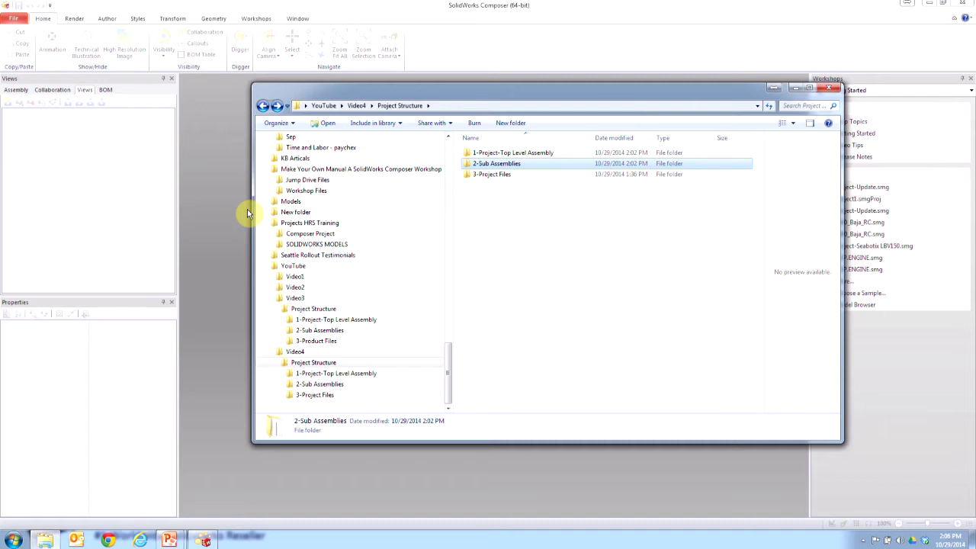
pyautogui.doubleClick(507, 154)
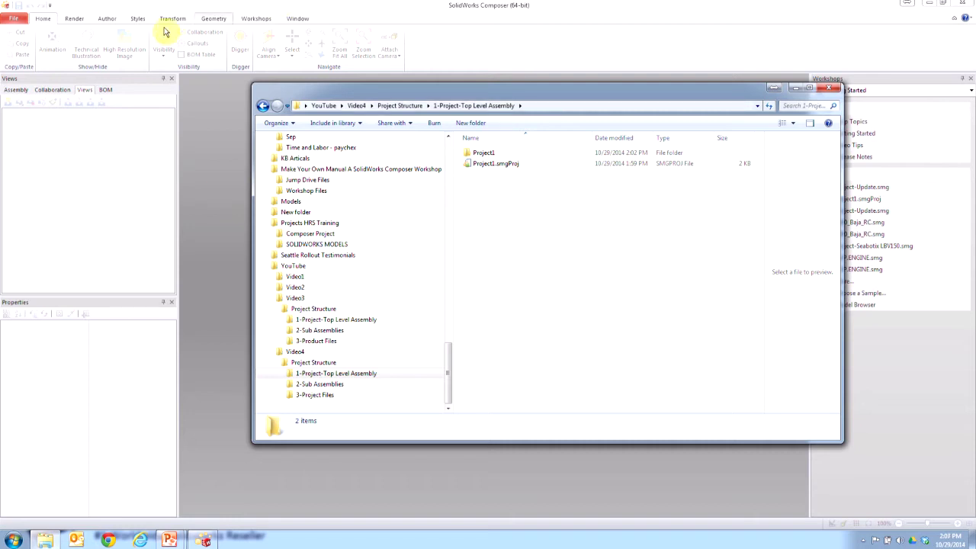
# Step: Return to Project Structure with nothing selected and bring SOLIDWORKS Composer back to the front
pyautogui.click(262, 106)
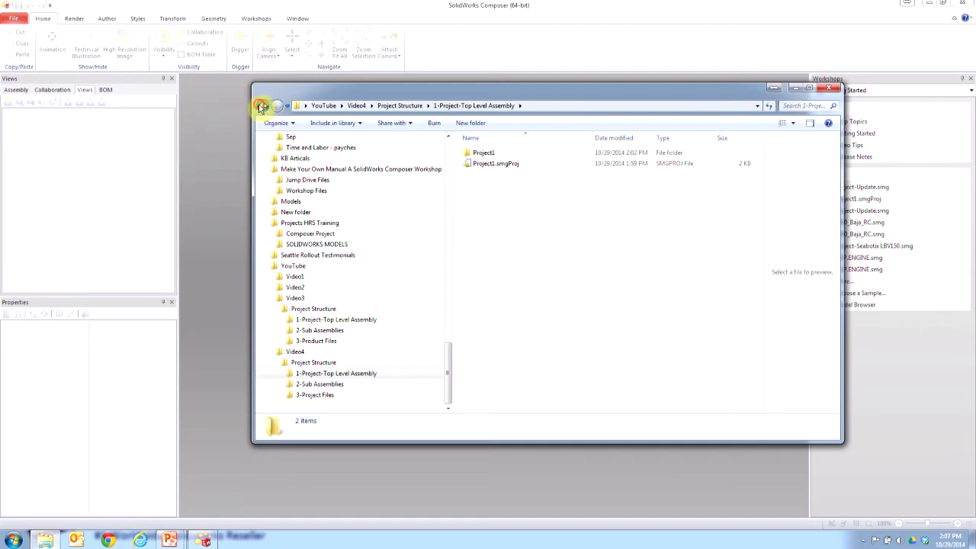
pyautogui.click(565, 280)
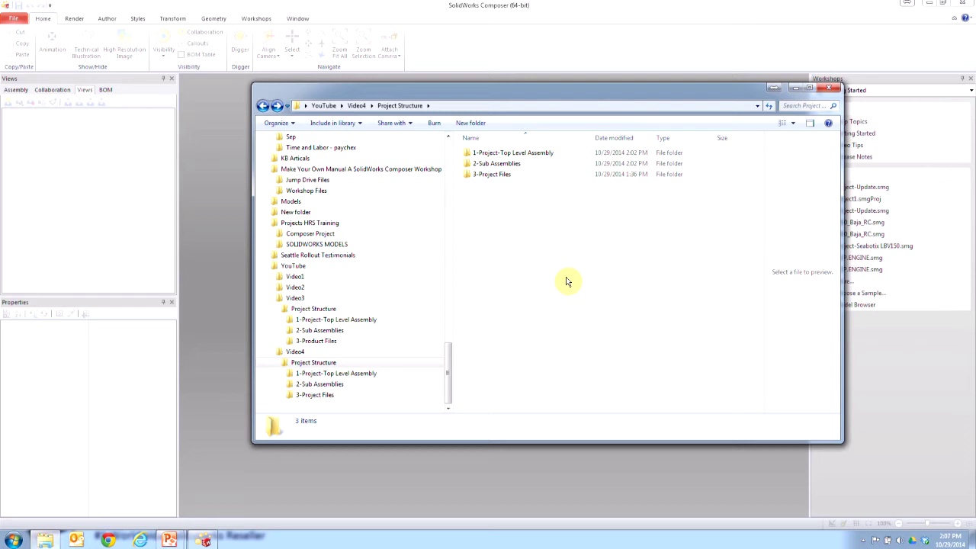
pyautogui.click(485, 7)
# Step: Start a new project saved in Video4\Project Structure\3-Project Files
pyautogui.click(15, 21)
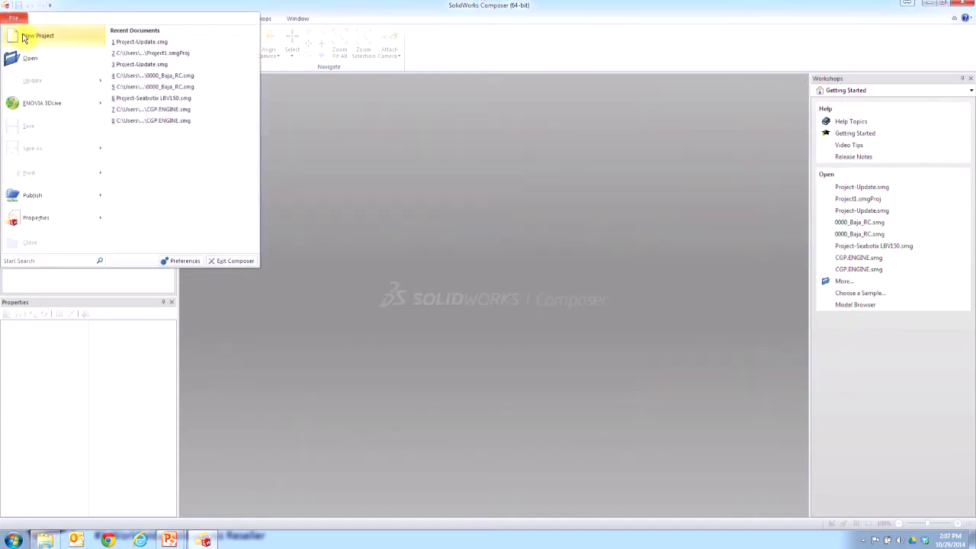
pyautogui.click(38, 35)
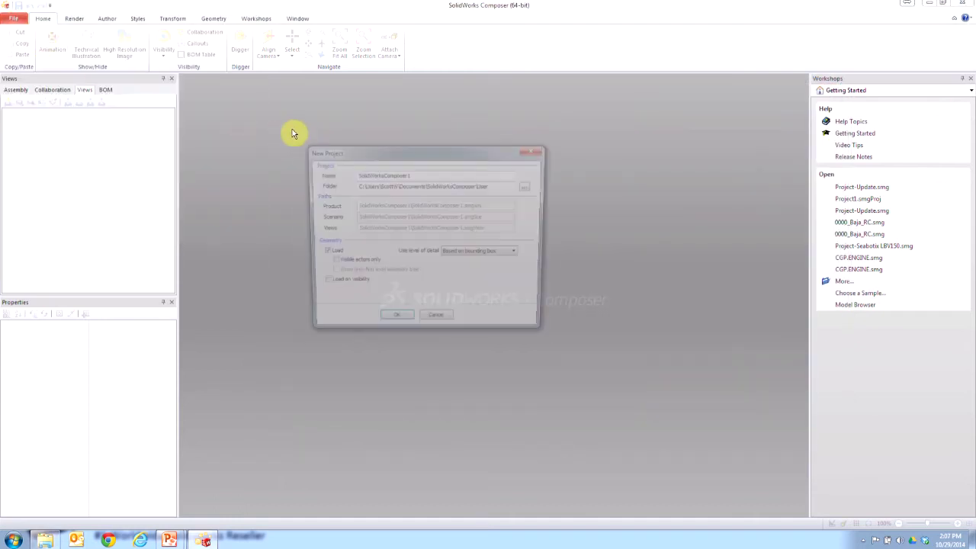
pyautogui.click(530, 185)
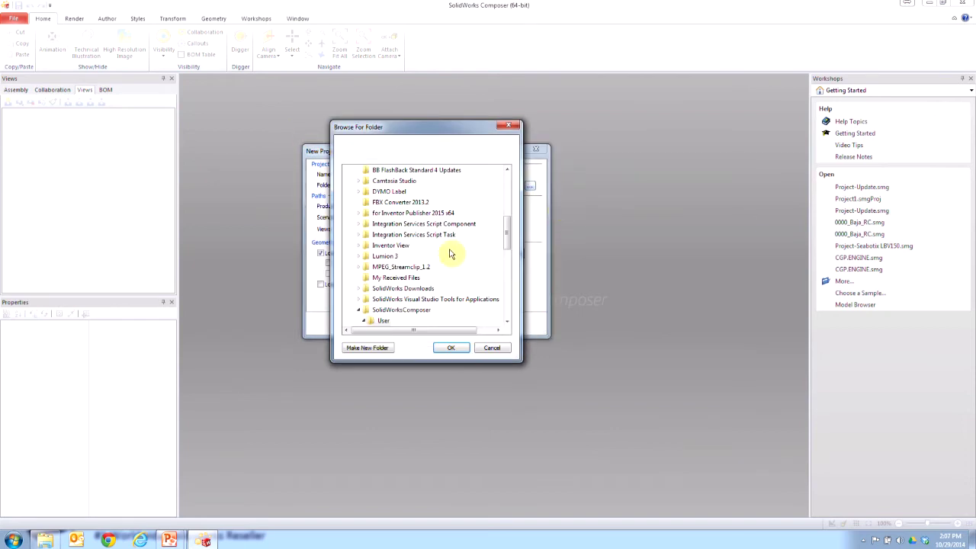
pyautogui.moveTo(509, 240); pyautogui.dragTo(505, 200)
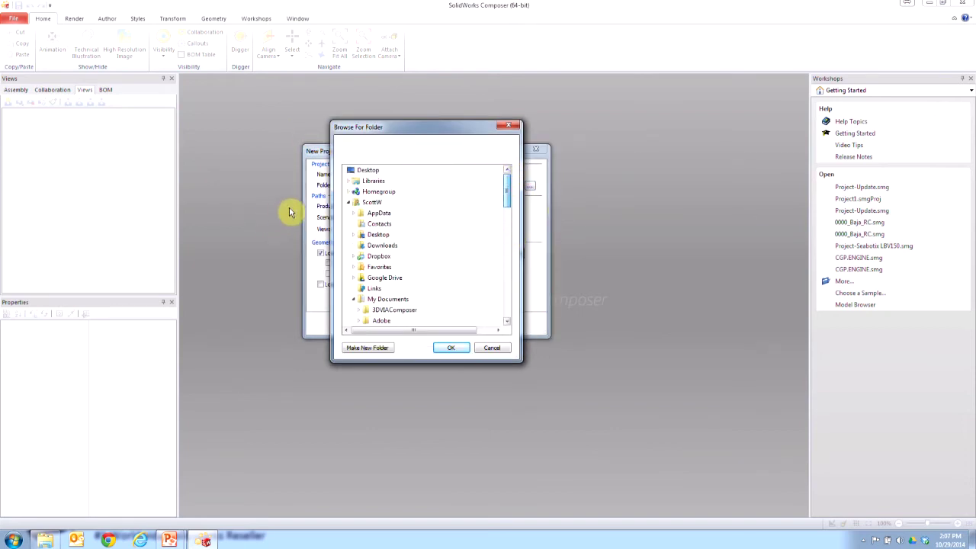
pyautogui.click(348, 202)
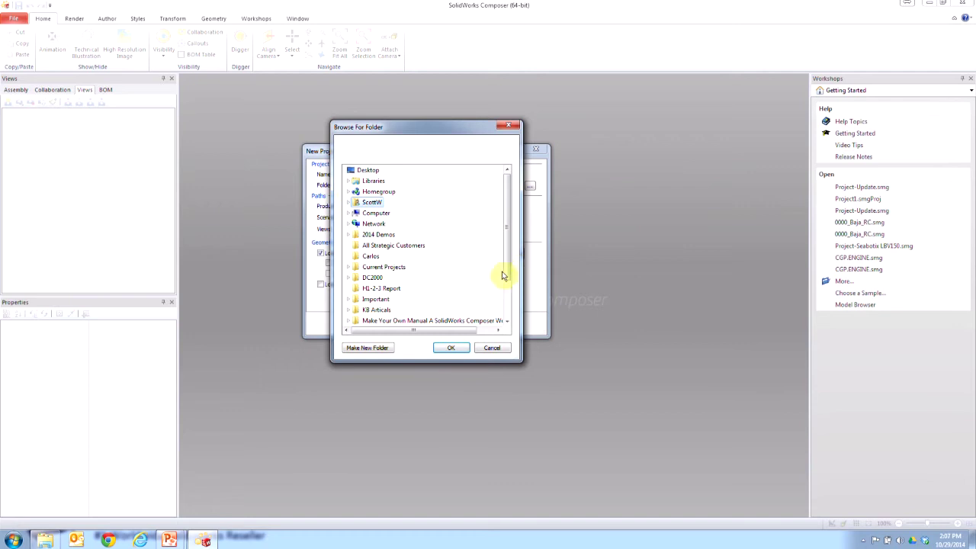
pyautogui.moveTo(506, 240); pyautogui.dragTo(514, 283)
pyautogui.click(349, 321)
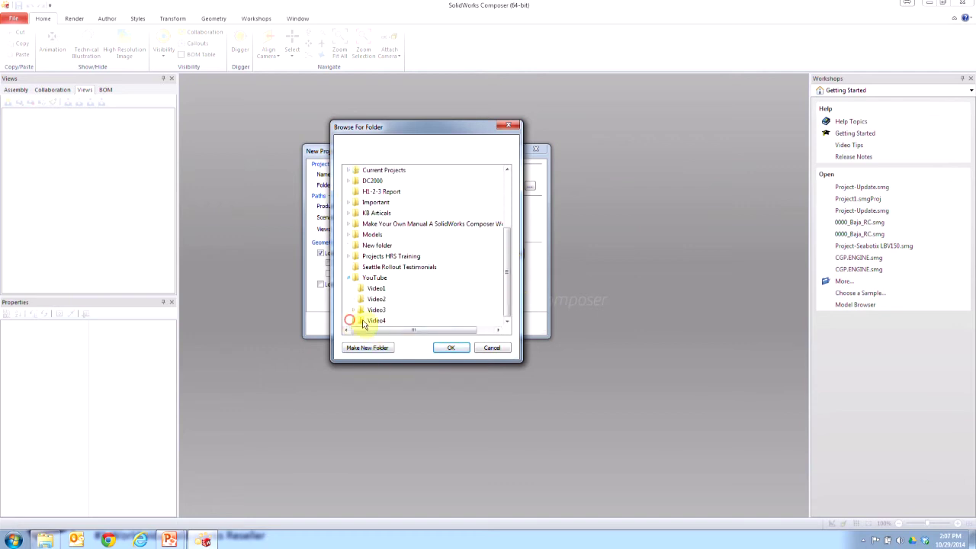
pyautogui.click(353, 320)
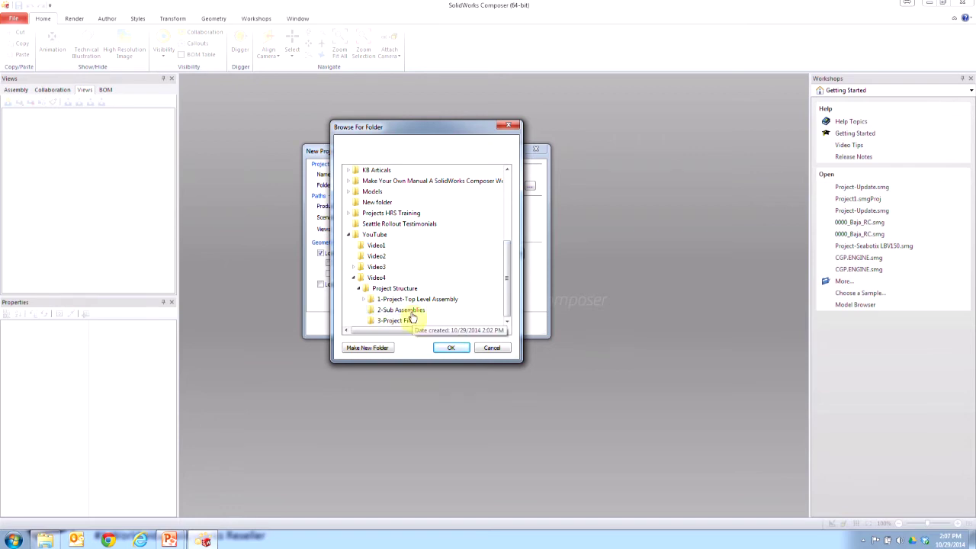
pyautogui.click(401, 321)
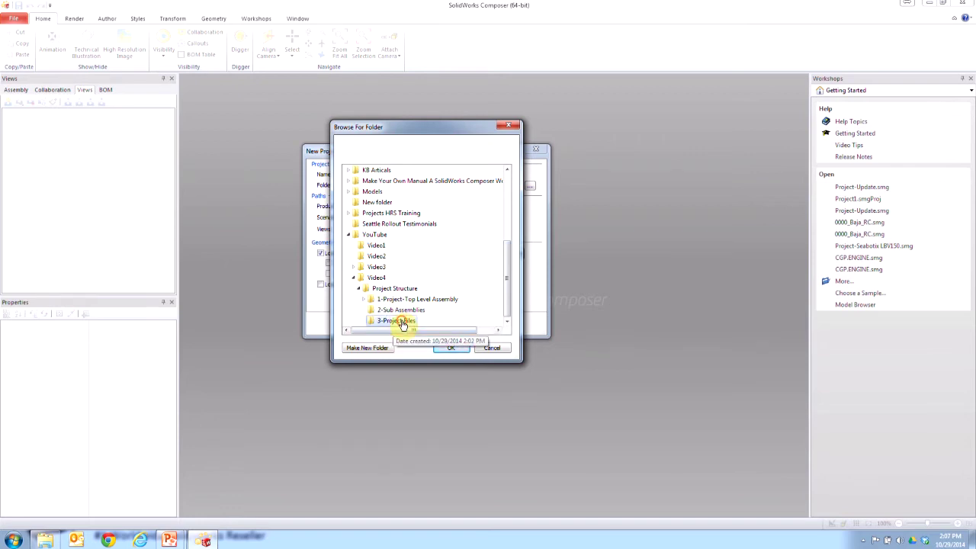
pyautogui.click(453, 347)
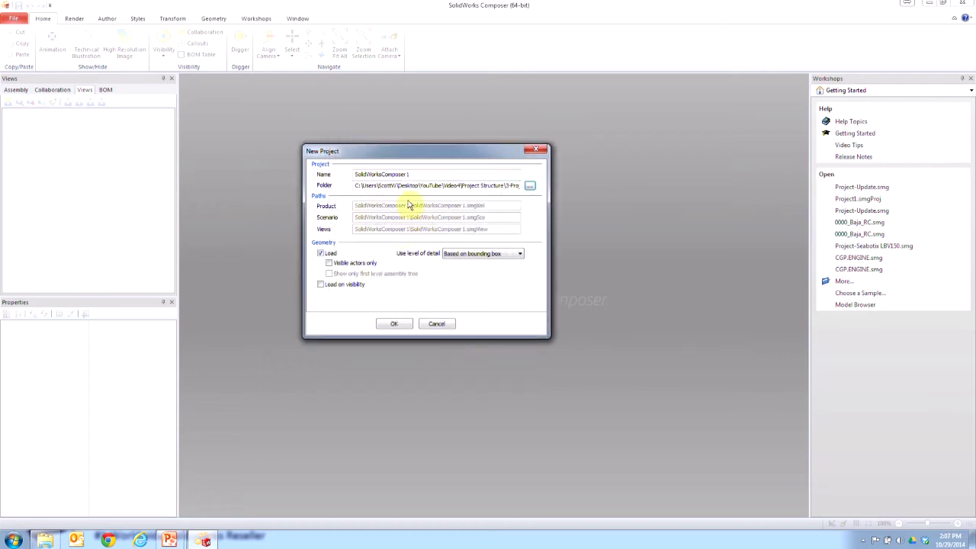
# Step: Name the new project Nest1 and create it
pyautogui.doubleClick(412, 175)
pyautogui.write('Nest1')
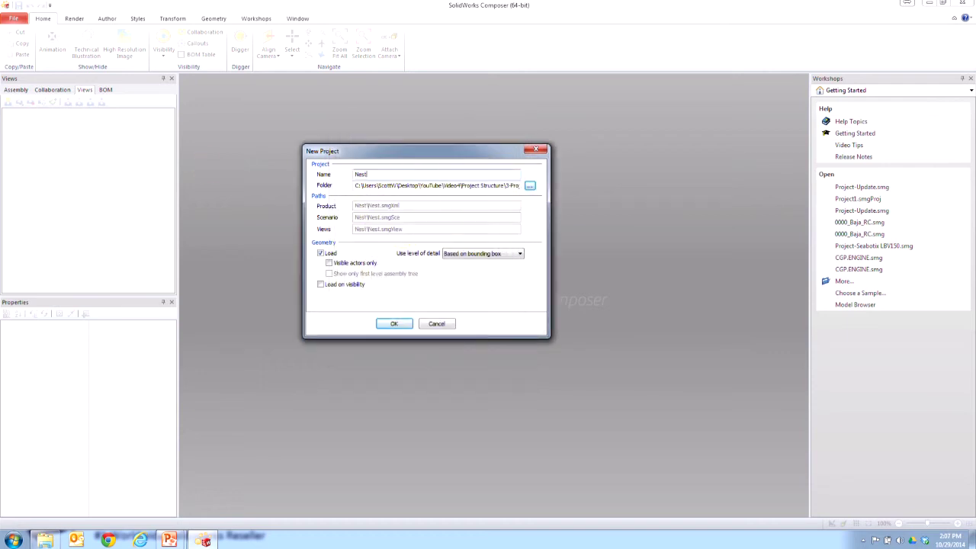
pyautogui.click(396, 324)
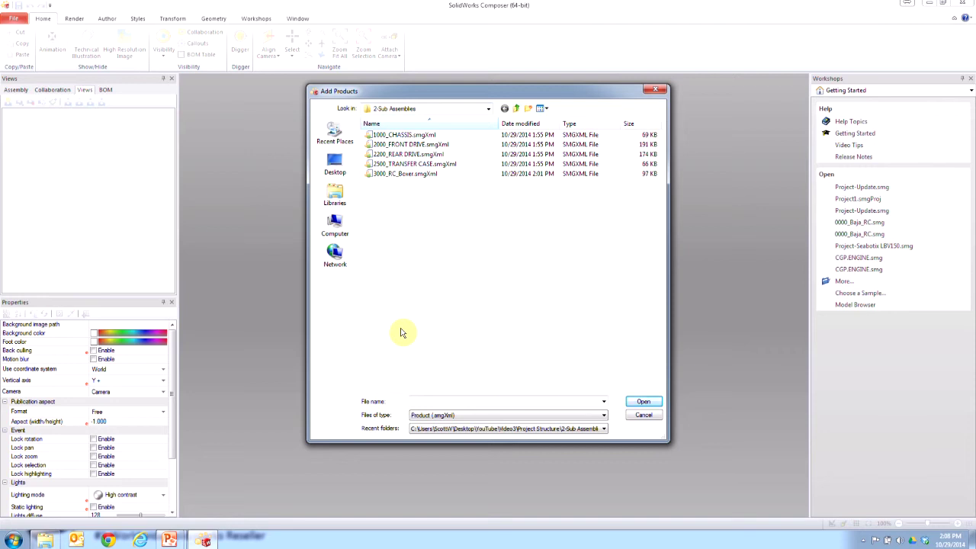
# Step: Add Project1.smgXml from 1-Project-Top Level Assembly > Project1 into Nest1
pyautogui.click(516, 108)
pyautogui.doubleClick(421, 136)
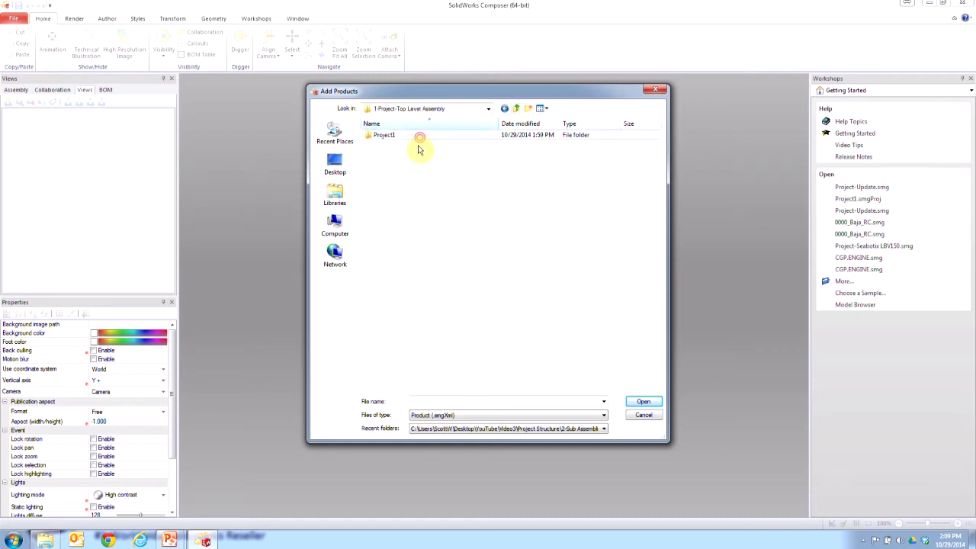
pyautogui.doubleClick(383, 135)
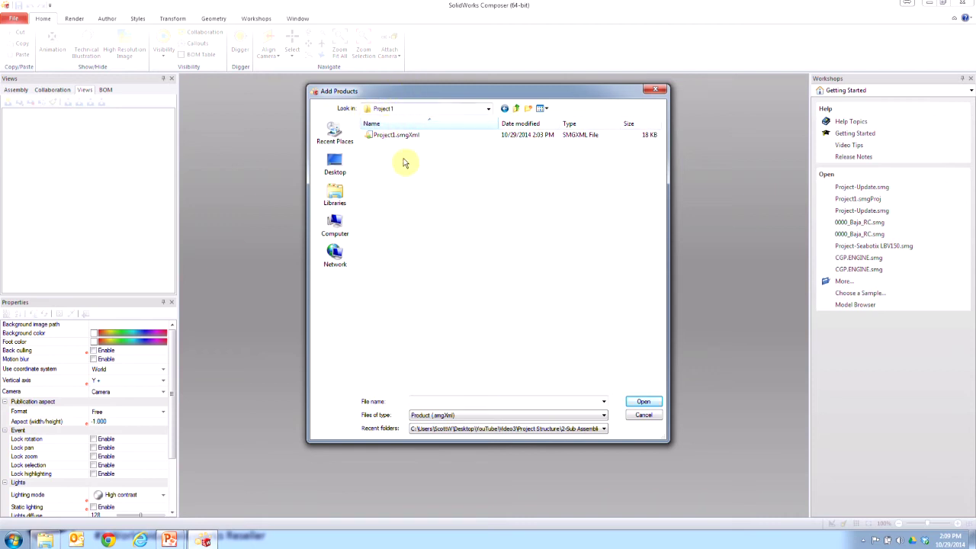
pyautogui.click(397, 136)
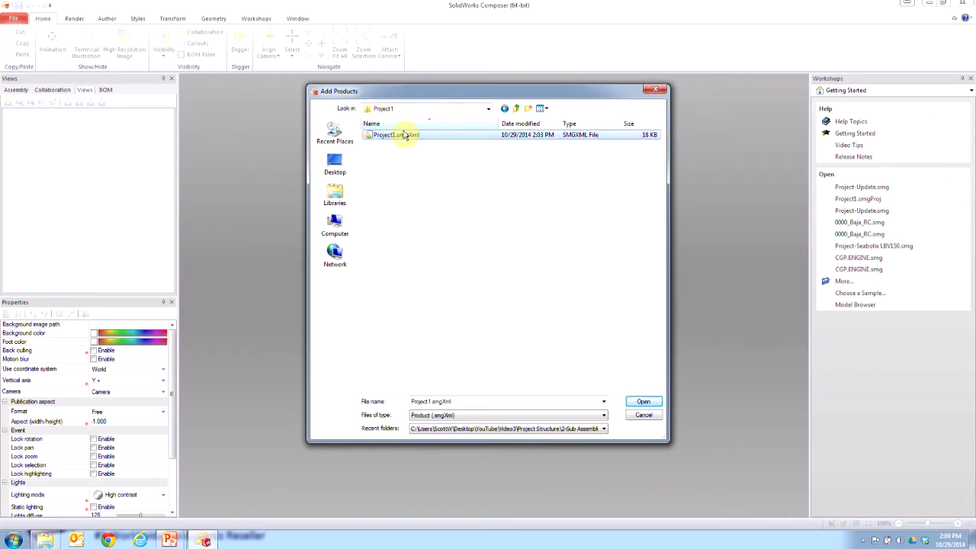
pyautogui.click(641, 402)
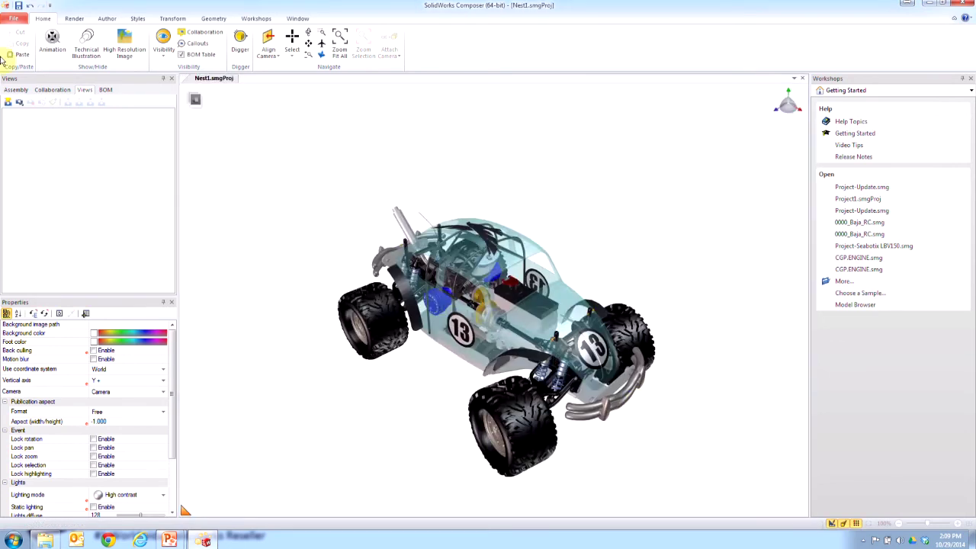
# Step: Save a view of the assembled car and inspect Project1's sub-assemblies in the tree
pyautogui.click(8, 102)
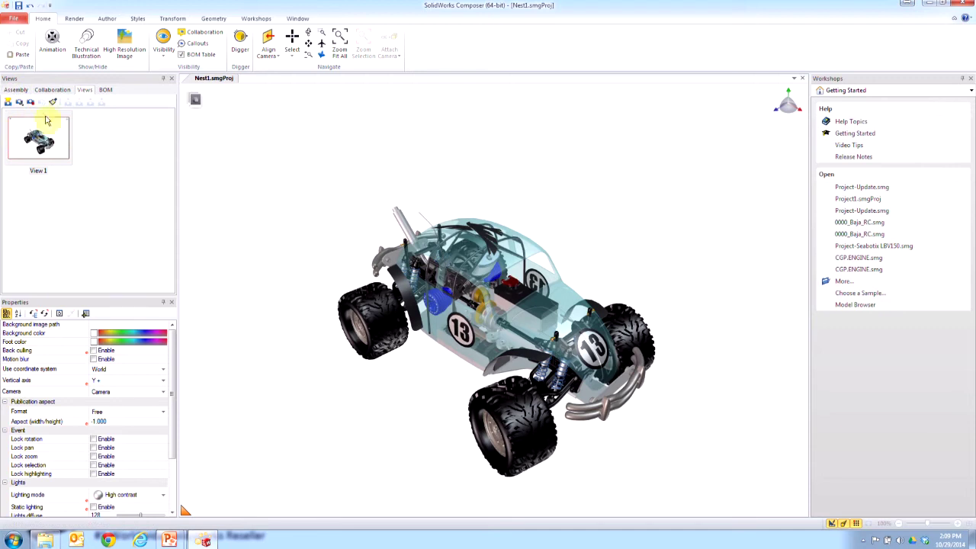
pyautogui.click(16, 89)
pyautogui.click(18, 123)
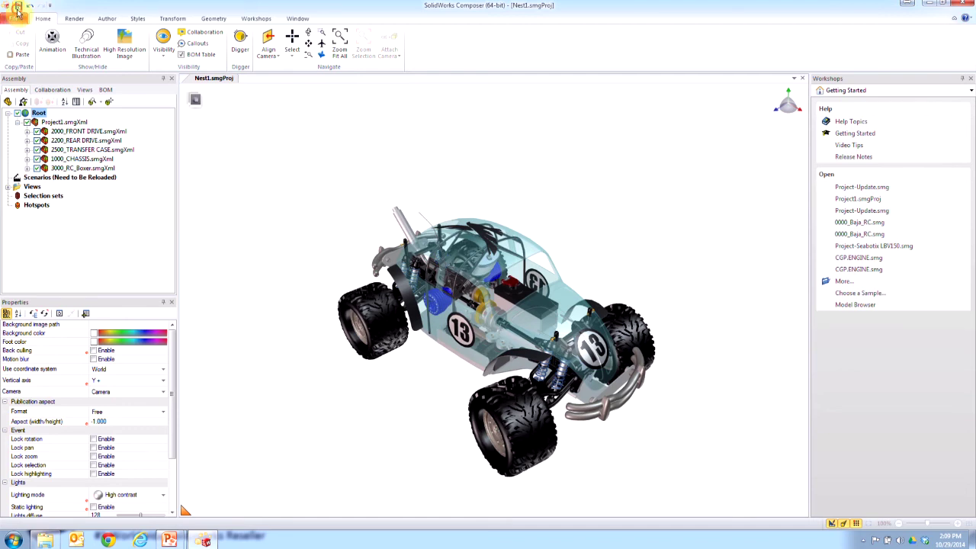
pyautogui.click(83, 91)
pyautogui.moveTo(472, 293); pyautogui.dragTo(719, 483)
# Step: Linear-explode the whole car into separated parts and store it as View 2
pyautogui.click(172, 18)
pyautogui.click(193, 42)
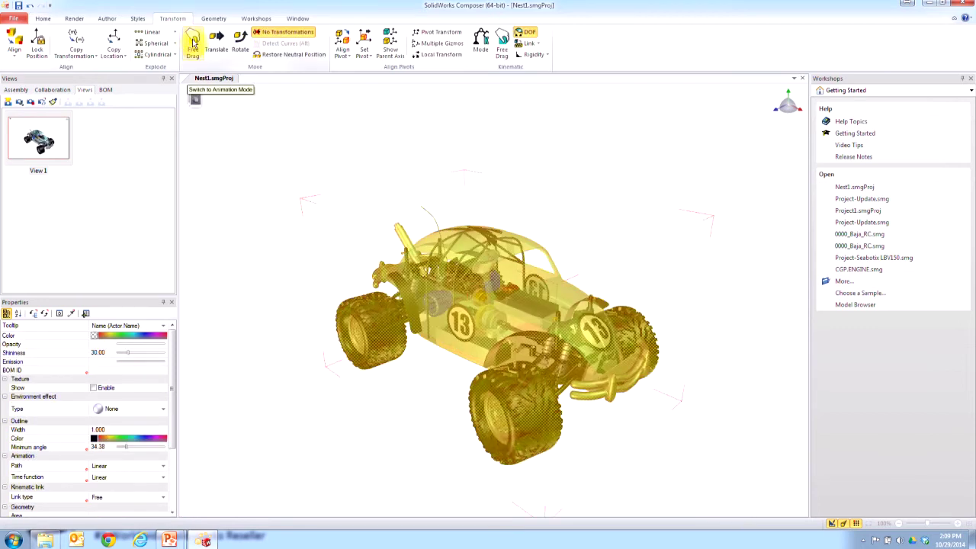
pyautogui.click(151, 32)
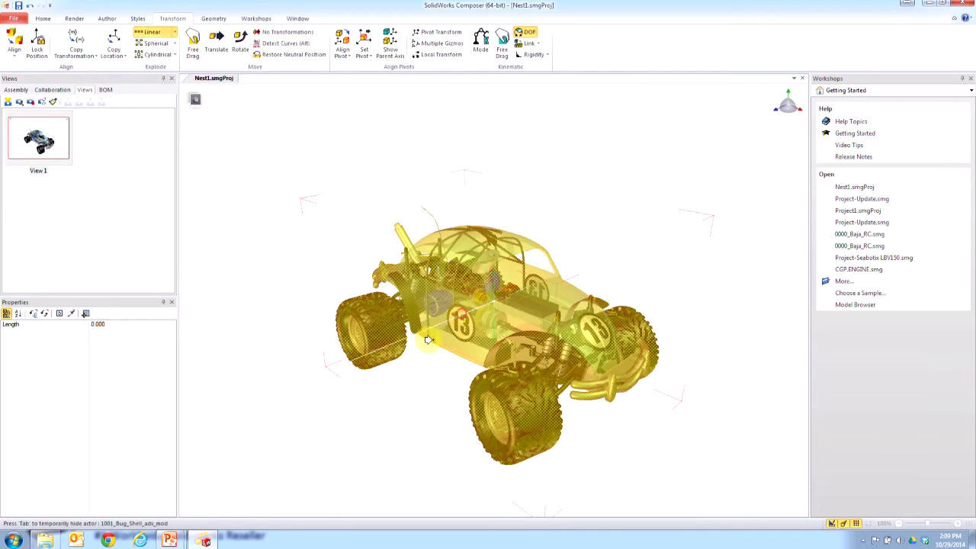
pyautogui.moveTo(473, 320); pyautogui.dragTo(518, 381)
pyautogui.click(6, 102)
pyautogui.click(200, 149)
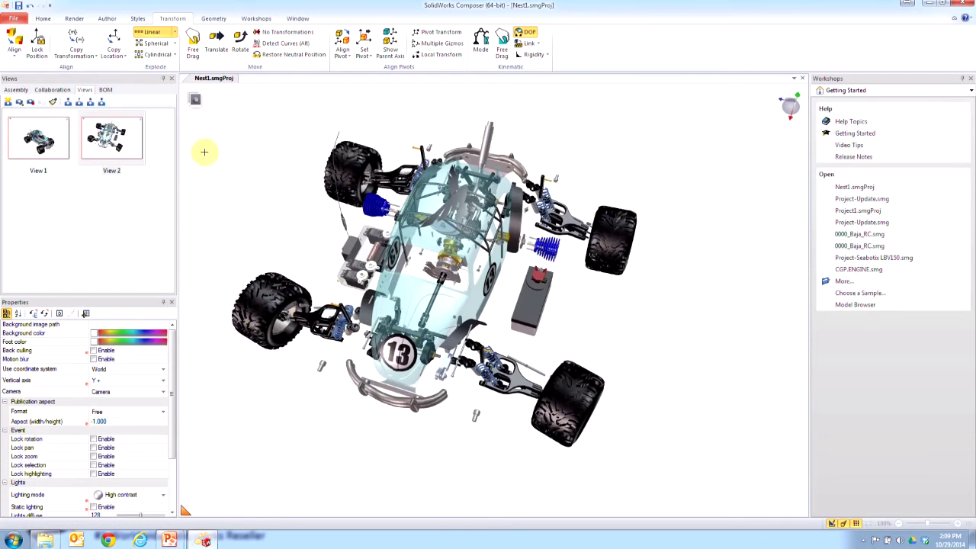
pyautogui.moveTo(301, 273); pyautogui.dragTo(289, 257)
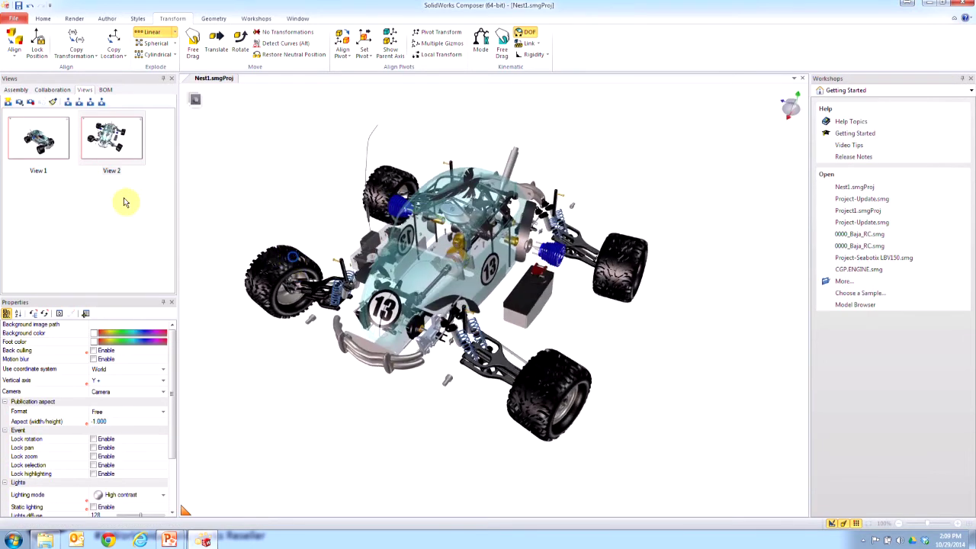
pyautogui.click(16, 90)
pyautogui.click(17, 122)
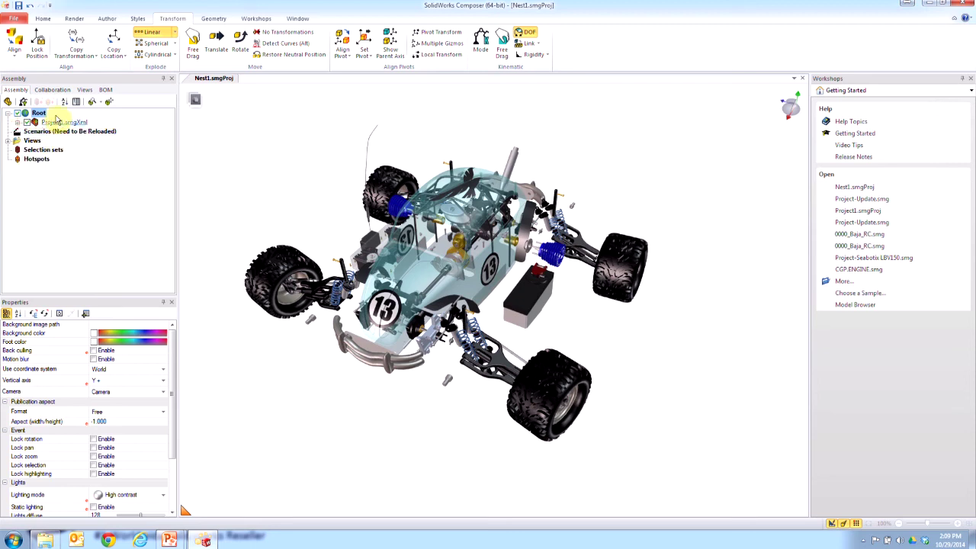
# Step: Merge screwdriver.smg from the Video2 folder into Nest1 and make it visible
pyautogui.click(13, 17)
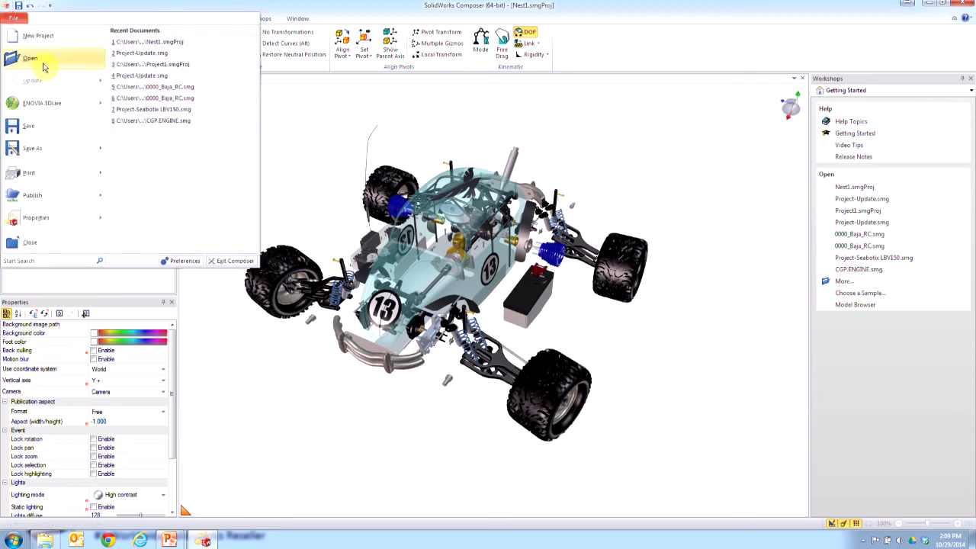
pyautogui.click(31, 59)
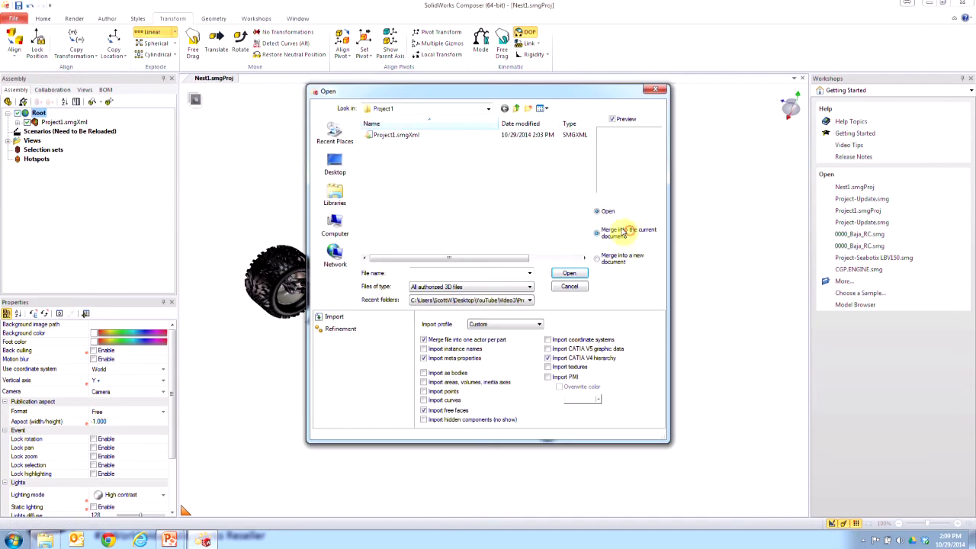
pyautogui.click(517, 108)
pyautogui.click(517, 108)
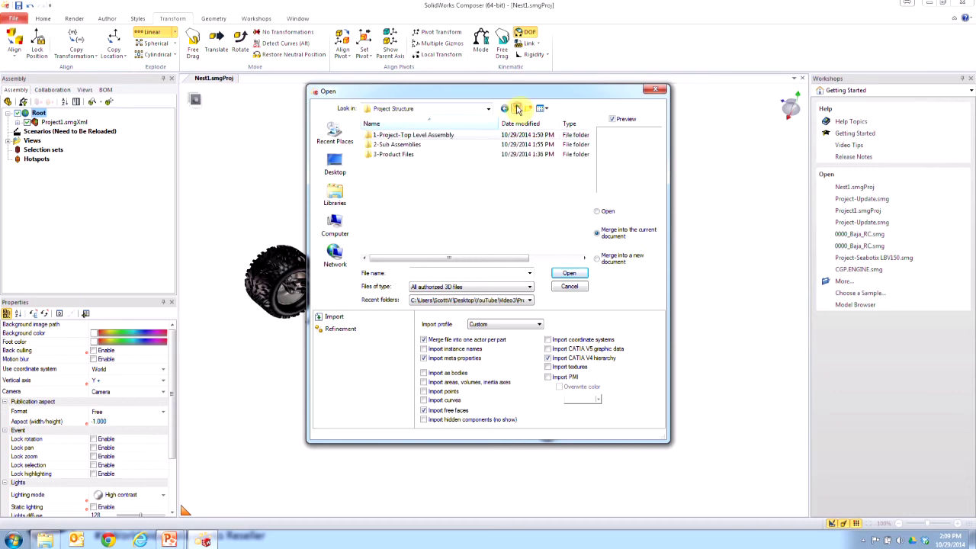
pyautogui.click(516, 108)
pyautogui.click(516, 109)
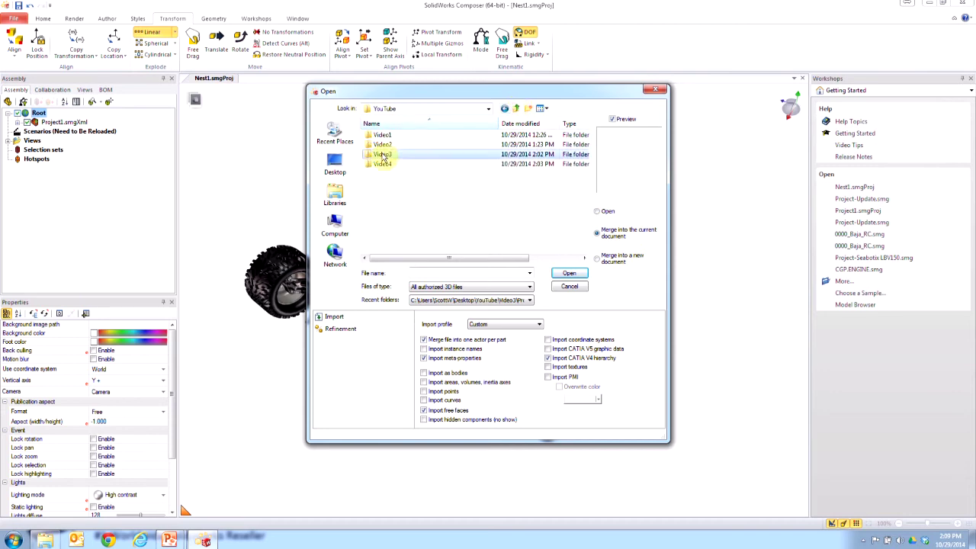
pyautogui.doubleClick(385, 155)
pyautogui.click(410, 145)
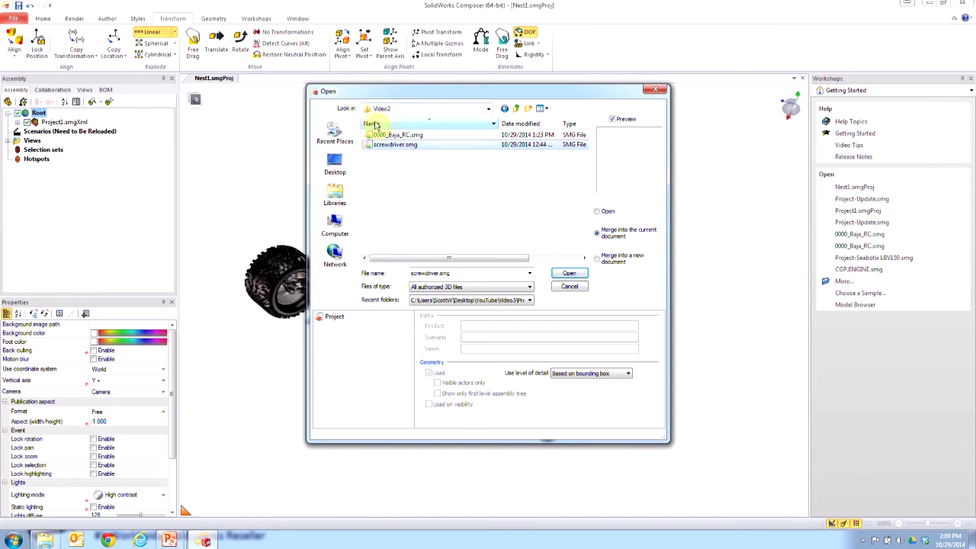
pyautogui.click(570, 273)
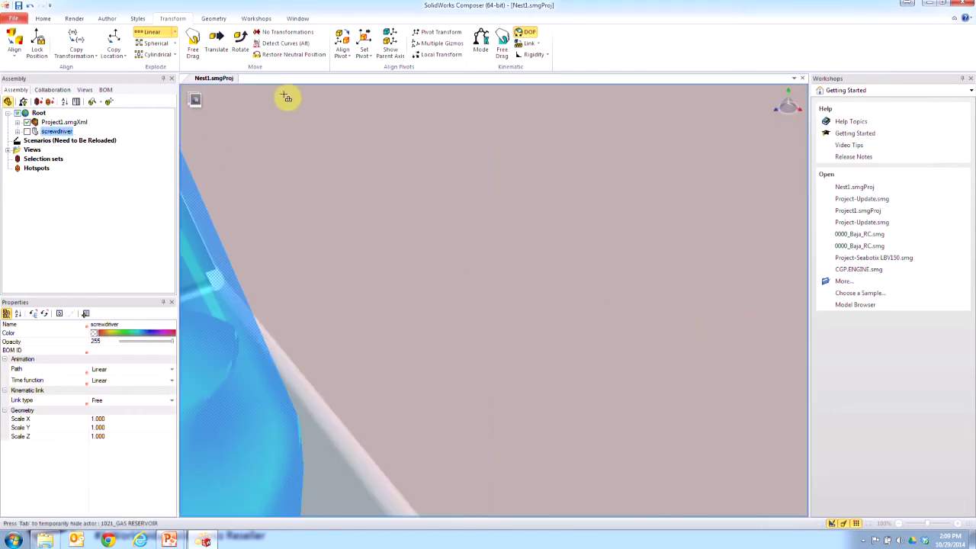
pyautogui.click(27, 131)
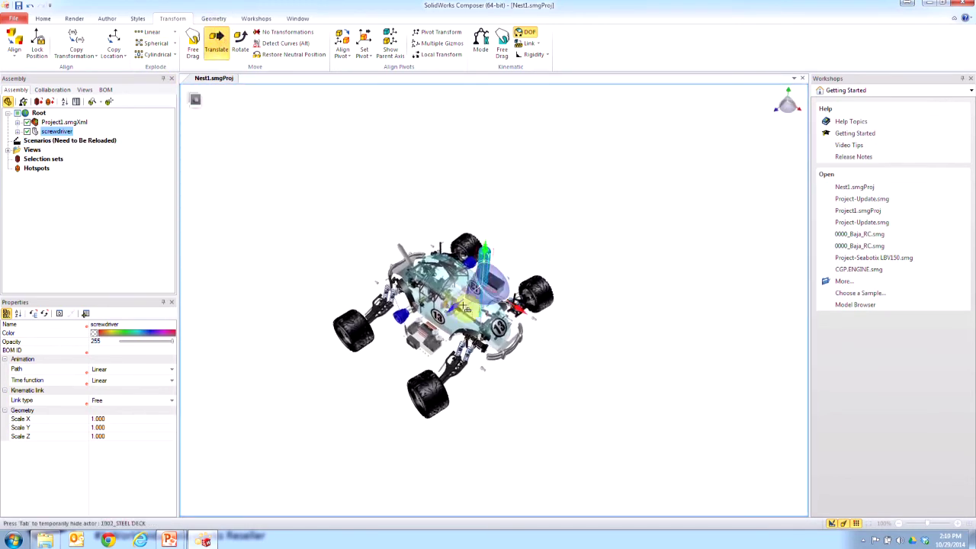
# Step: Place the screwdriver at the exploded car's upper right and save Nest1
pyautogui.moveTo(465, 303); pyautogui.dragTo(629, 347)
pyautogui.click(631, 348)
pyautogui.scroll(5, 500, 305)
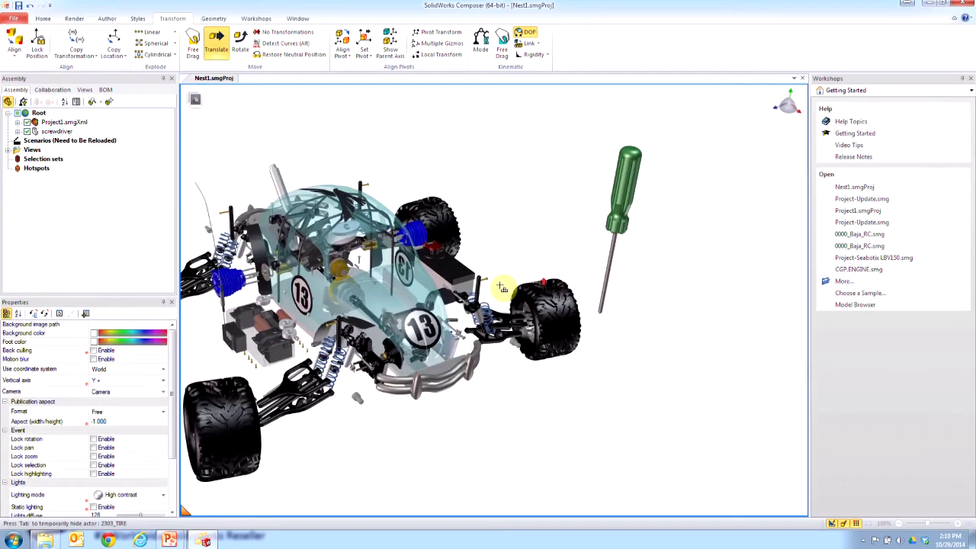
pyautogui.click(86, 90)
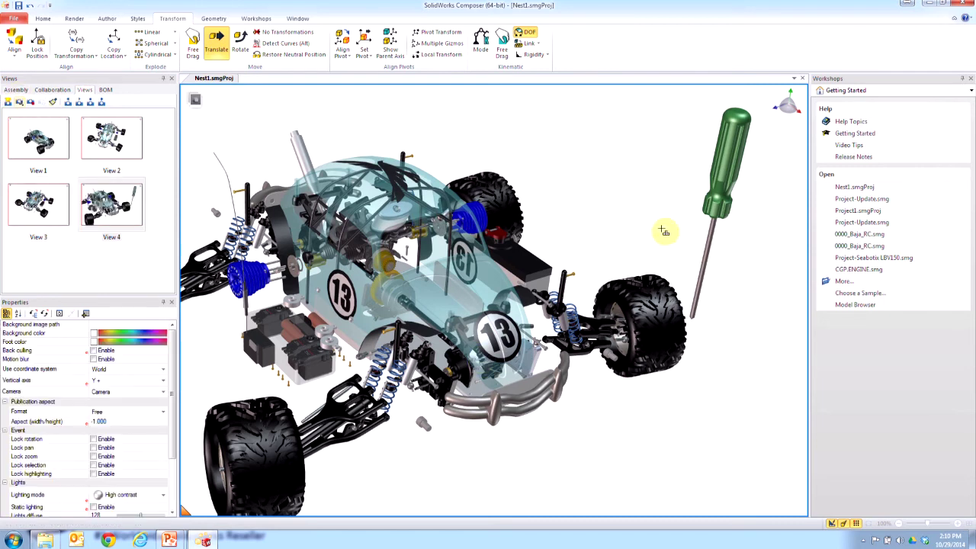
pyautogui.click(18, 90)
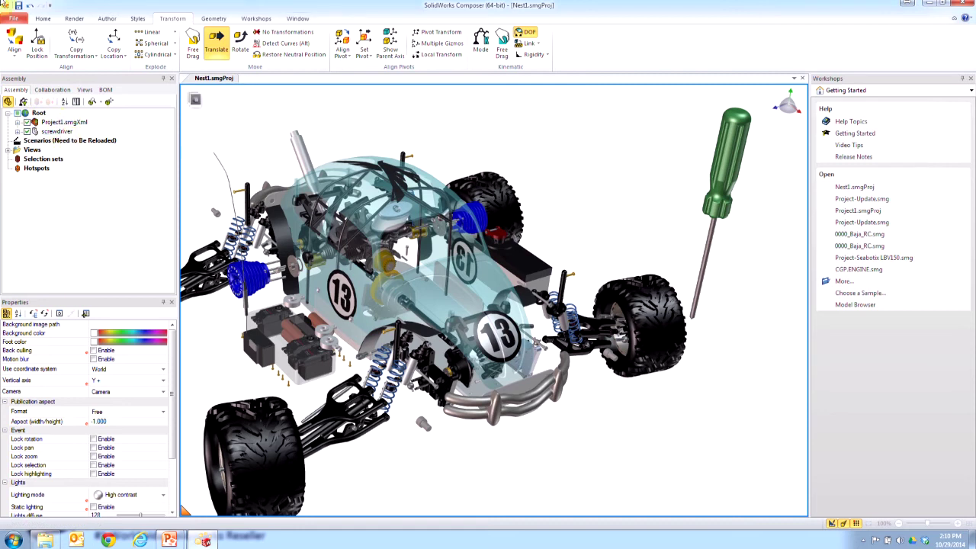
pyautogui.click(17, 5)
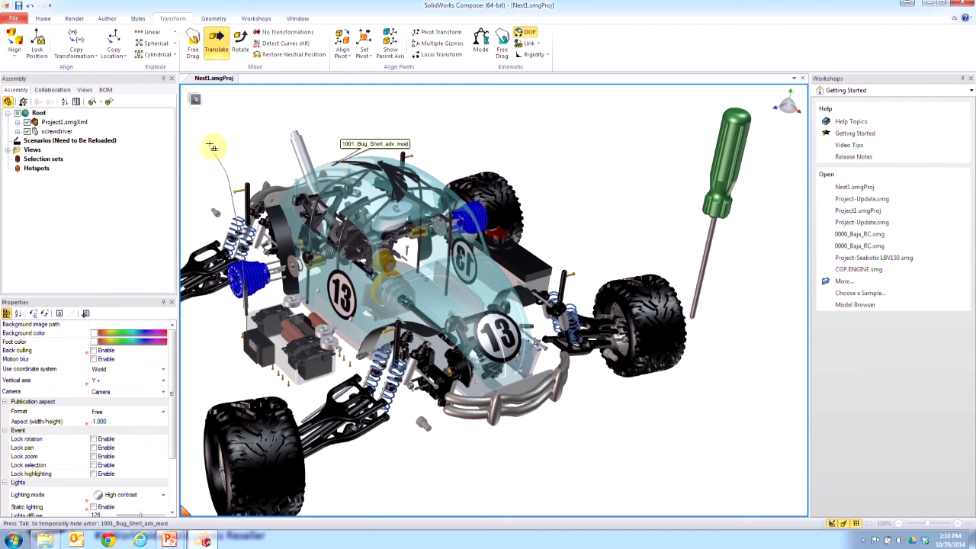
# Step: Open Project1.smgProj from 1-Project-Top Level Assembly in its own tab and show its assembly tree
pyautogui.click(14, 18)
pyautogui.click(14, 59)
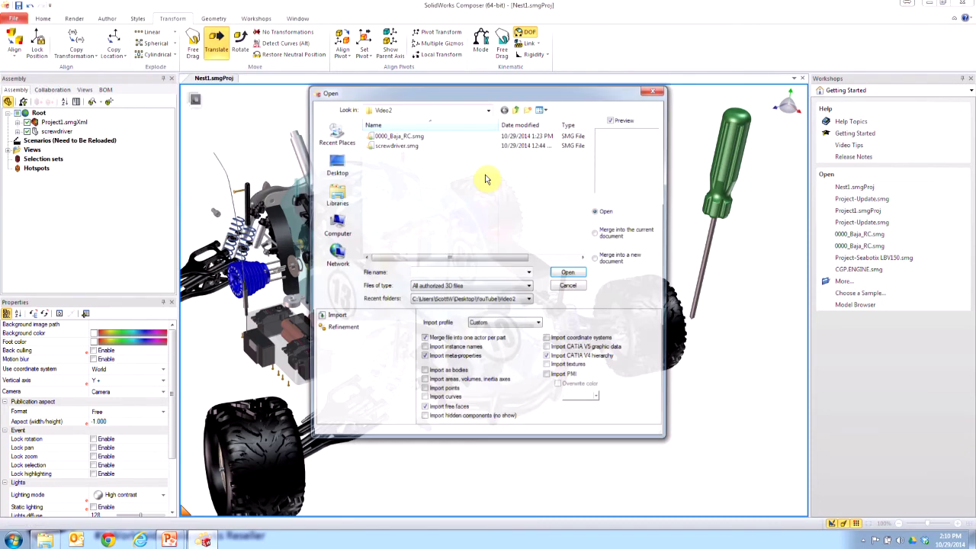
pyautogui.click(516, 108)
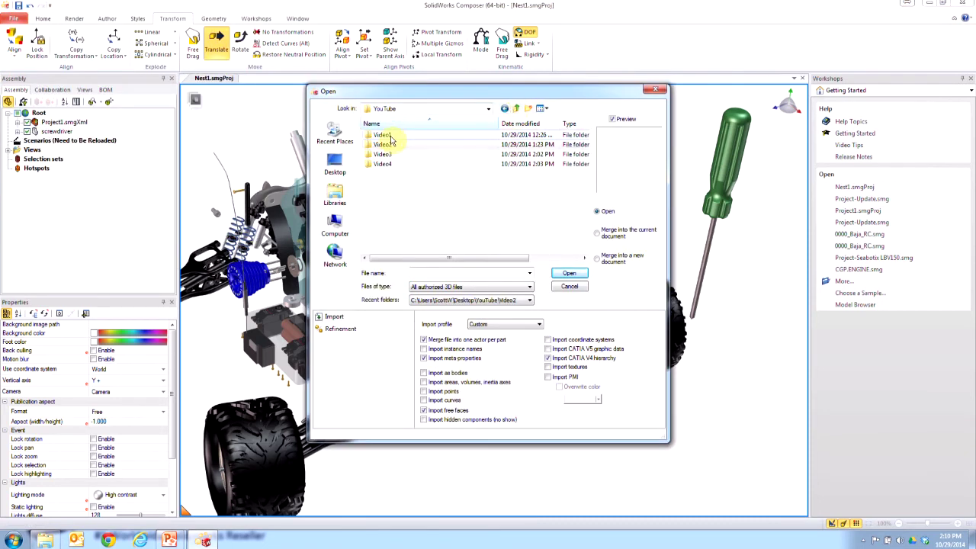
pyautogui.doubleClick(382, 164)
pyautogui.doubleClick(405, 135)
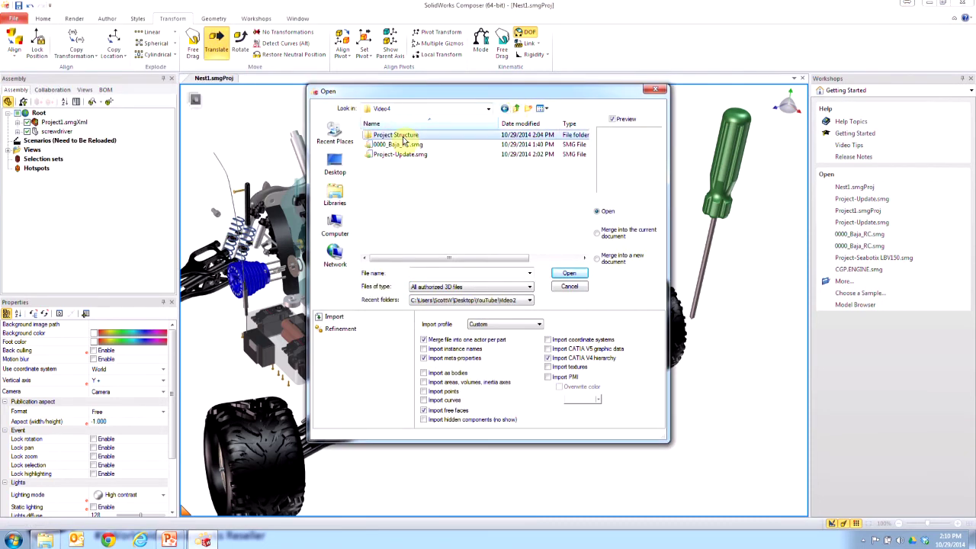
pyautogui.doubleClick(401, 135)
pyautogui.click(391, 145)
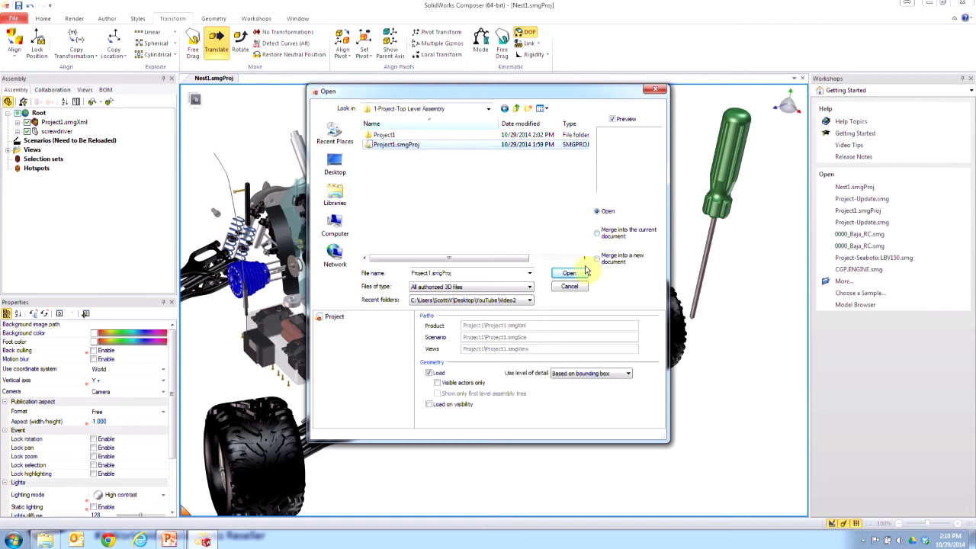
pyautogui.click(569, 273)
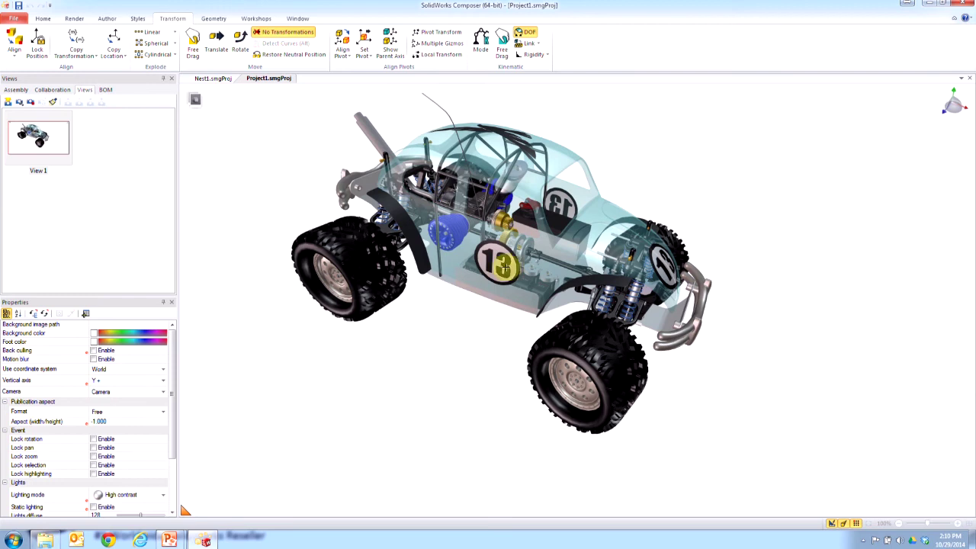
pyautogui.moveTo(471, 286); pyautogui.dragTo(493, 307)
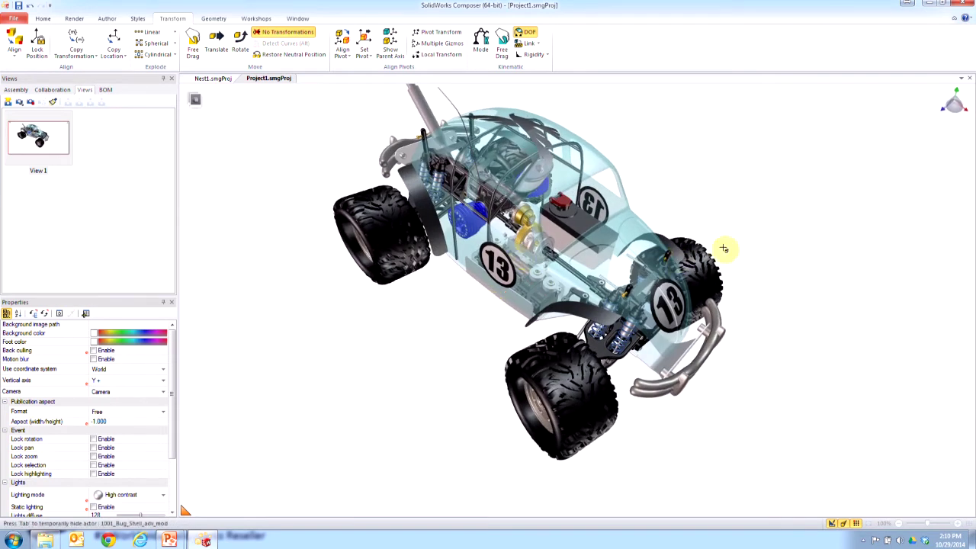
pyautogui.click(16, 89)
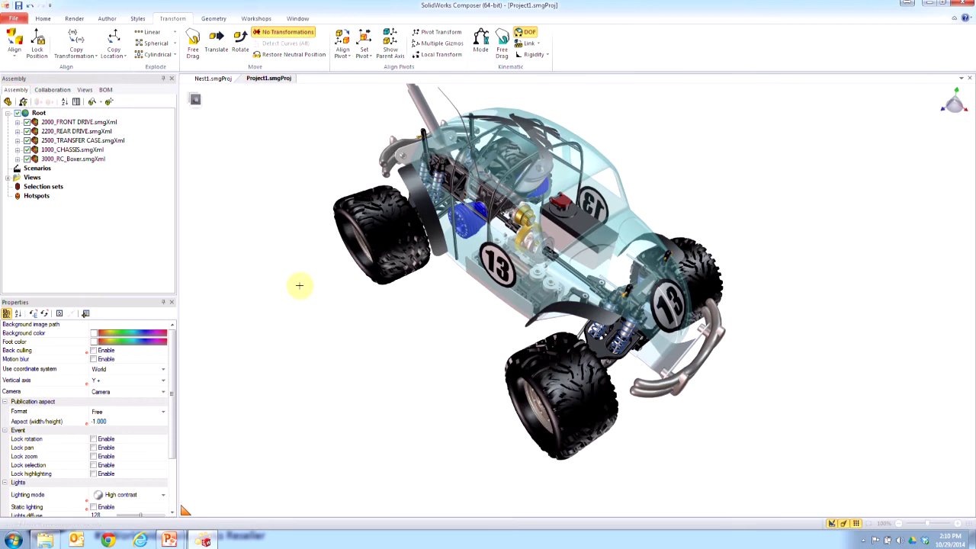
# Step: In the Open dialog, go to the 2-Sub Assemblies folder and select 1000_CHASSIS.smgXml
pyautogui.click(16, 21)
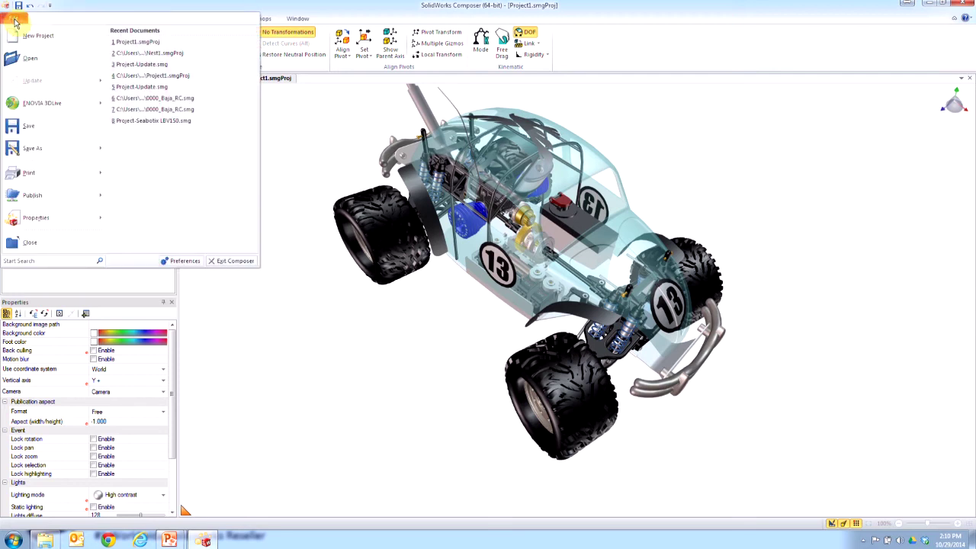
pyautogui.click(16, 21)
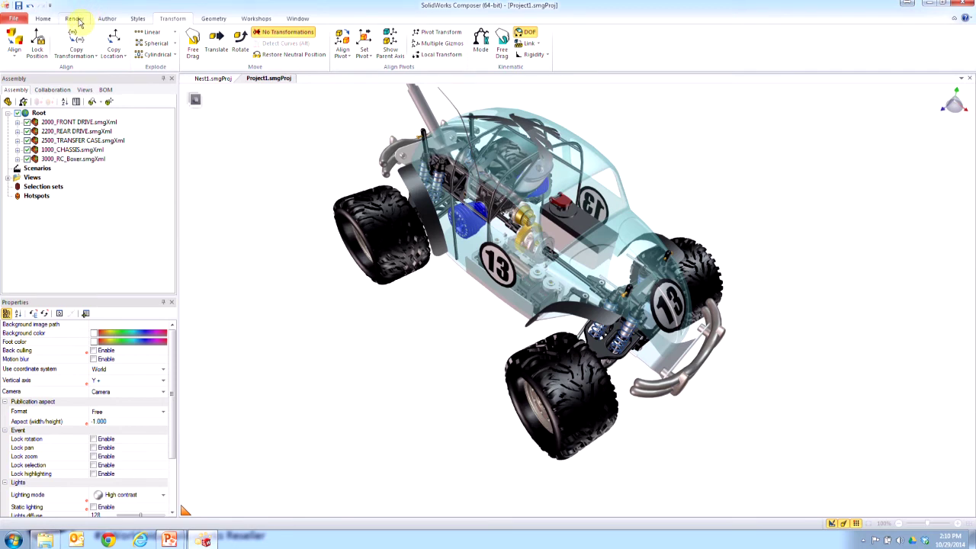
pyautogui.click(14, 19)
pyautogui.click(26, 60)
pyautogui.click(516, 109)
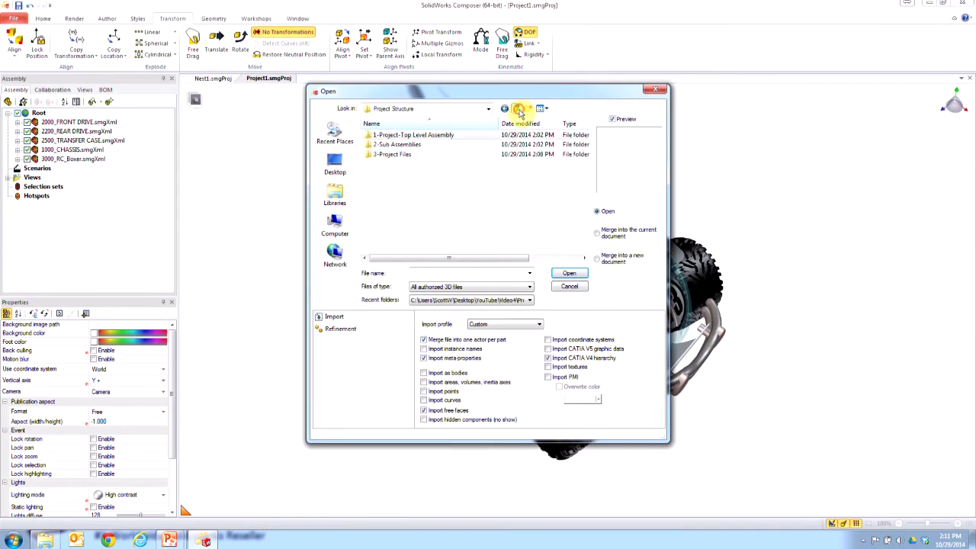
pyautogui.doubleClick(383, 145)
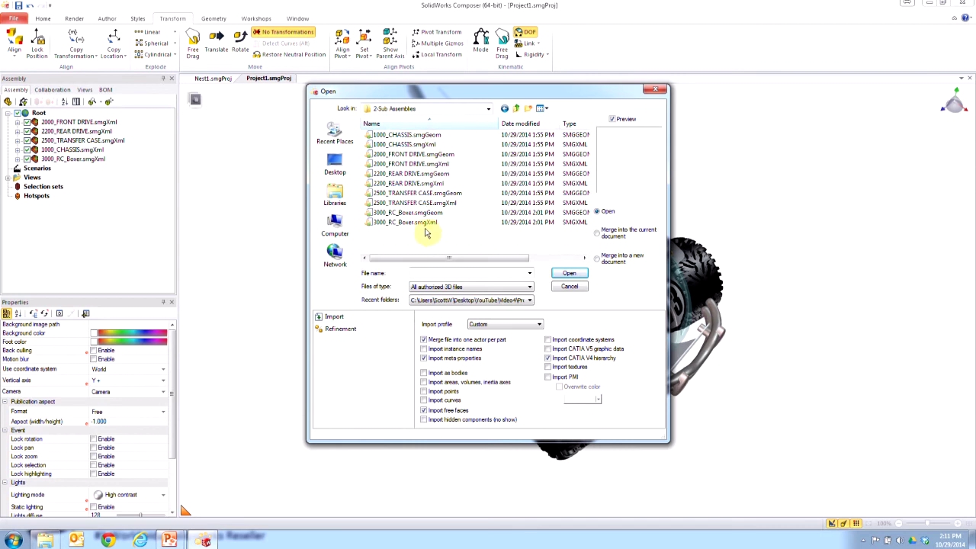
pyautogui.click(404, 144)
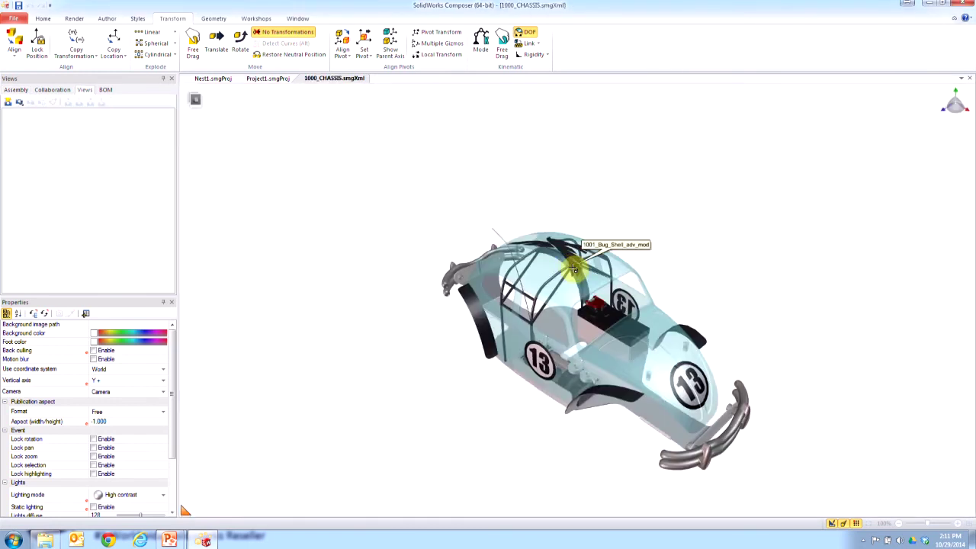
# Step: Make the chassis shell fully opaque (opacity 255) and green, set as its neutral properties
pyautogui.click(621, 376)
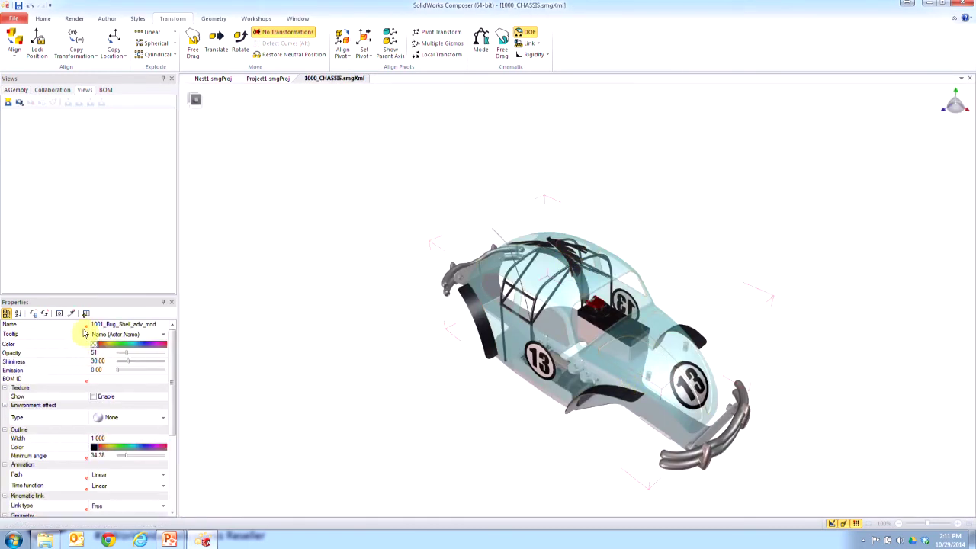
pyautogui.moveTo(125, 352); pyautogui.dragTo(163, 352)
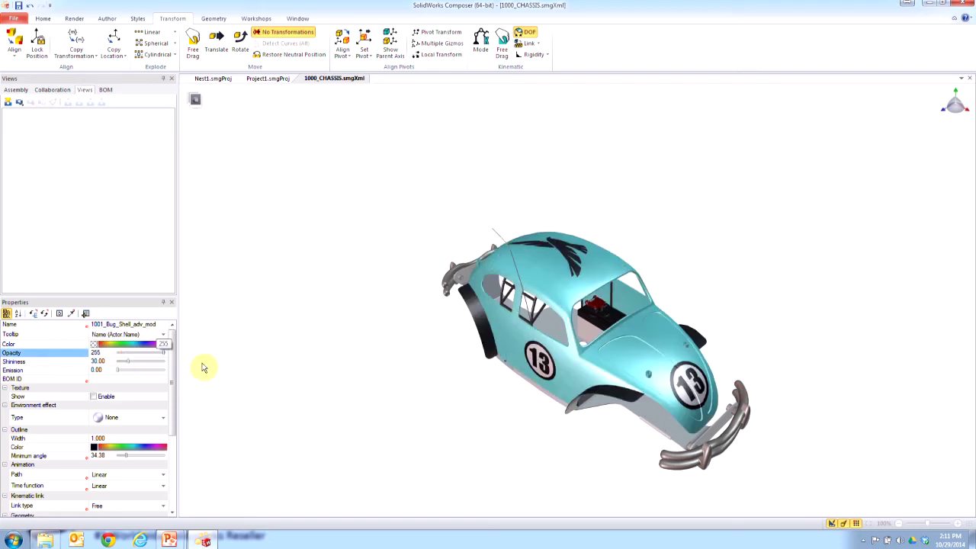
pyautogui.click(97, 345)
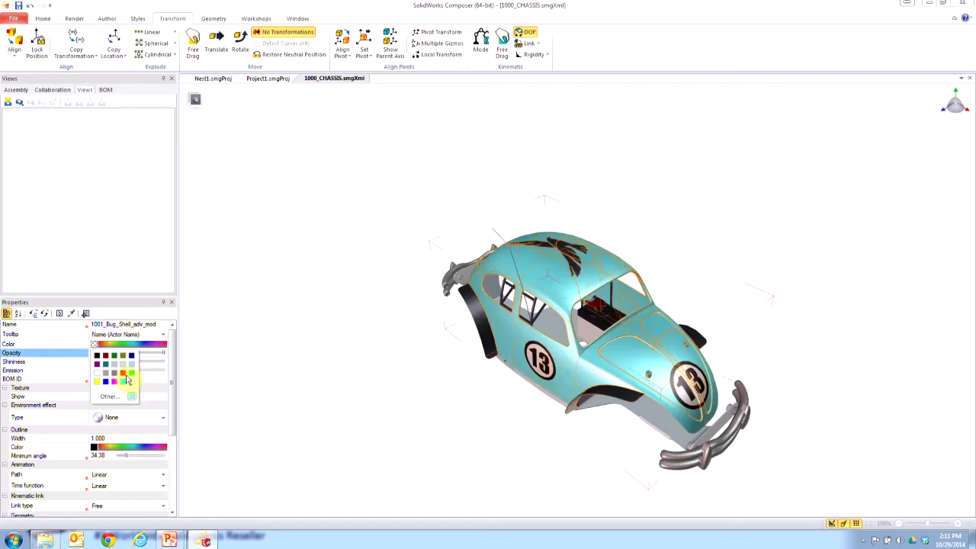
pyautogui.click(131, 375)
pyautogui.click(356, 361)
pyautogui.moveTo(517, 371); pyautogui.dragTo(432, 246)
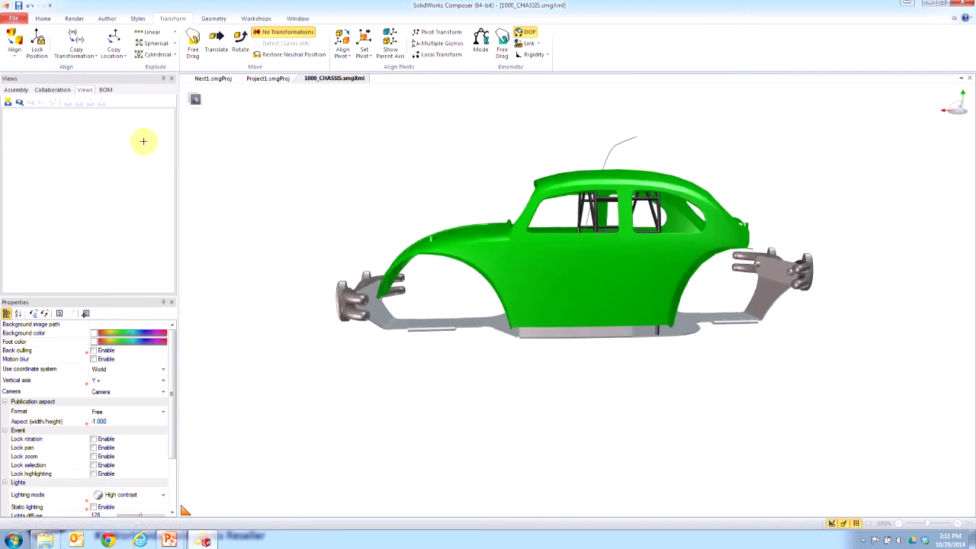
pyautogui.click(542, 278)
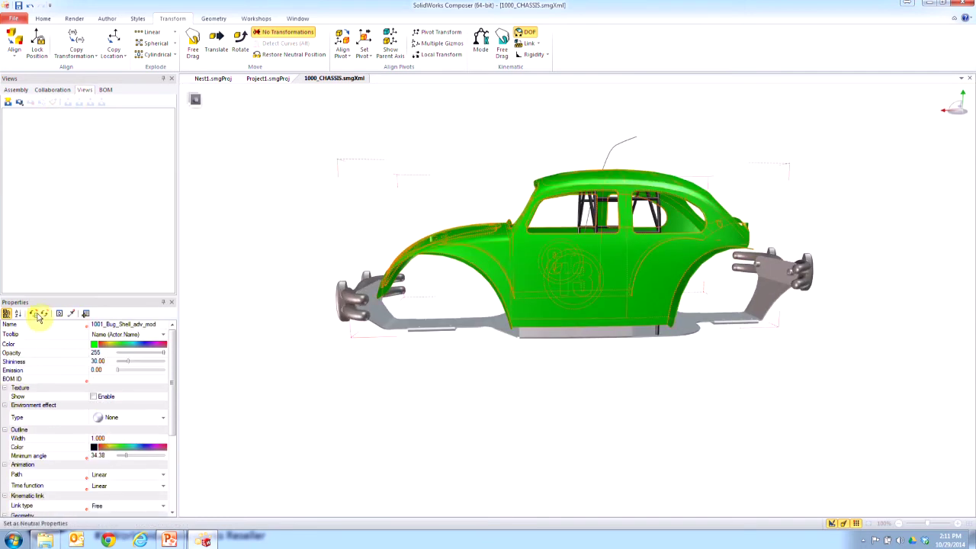
pyautogui.click(228, 224)
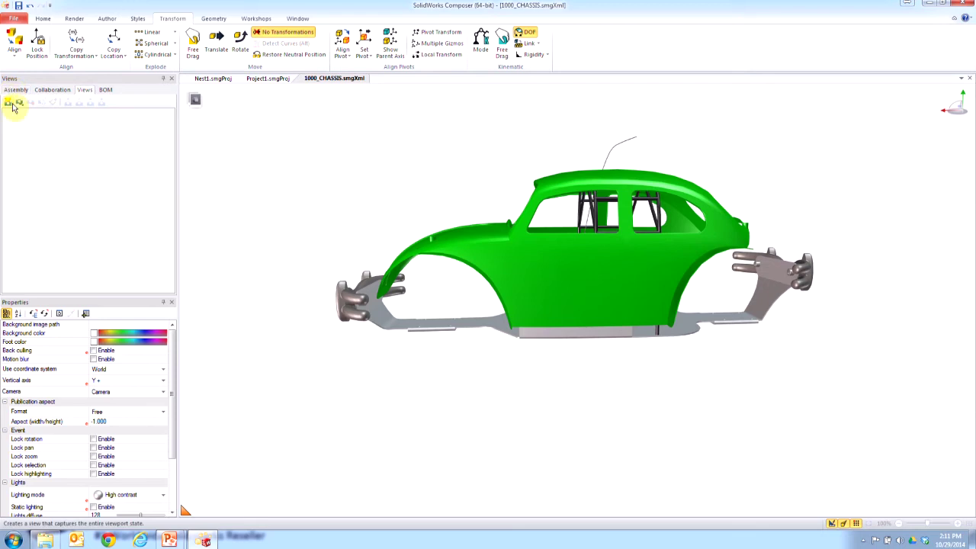
# Step: Capture a new view of the green shell and close the 1000_CHASSIS document
pyautogui.click(56, 155)
pyautogui.click(15, 89)
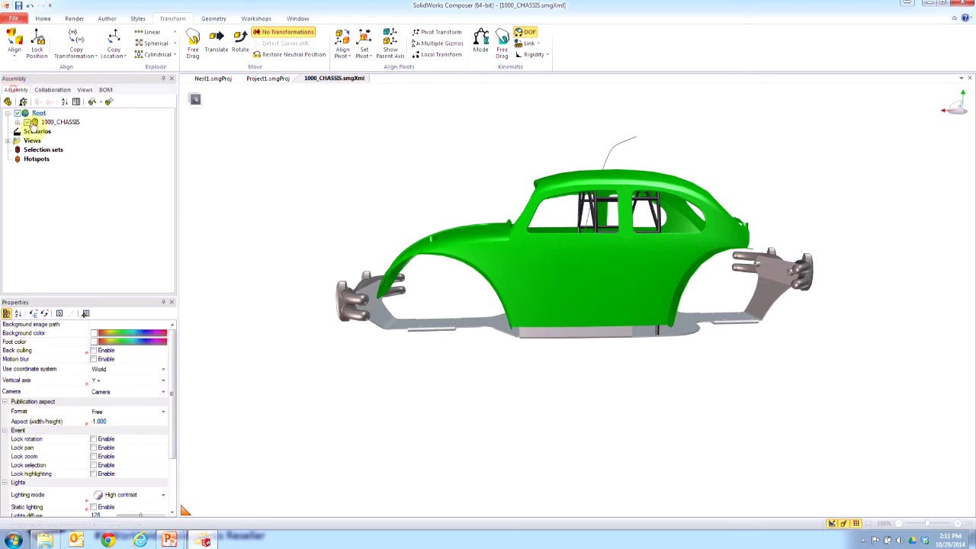
pyautogui.moveTo(268, 193); pyautogui.dragTo(297, 206)
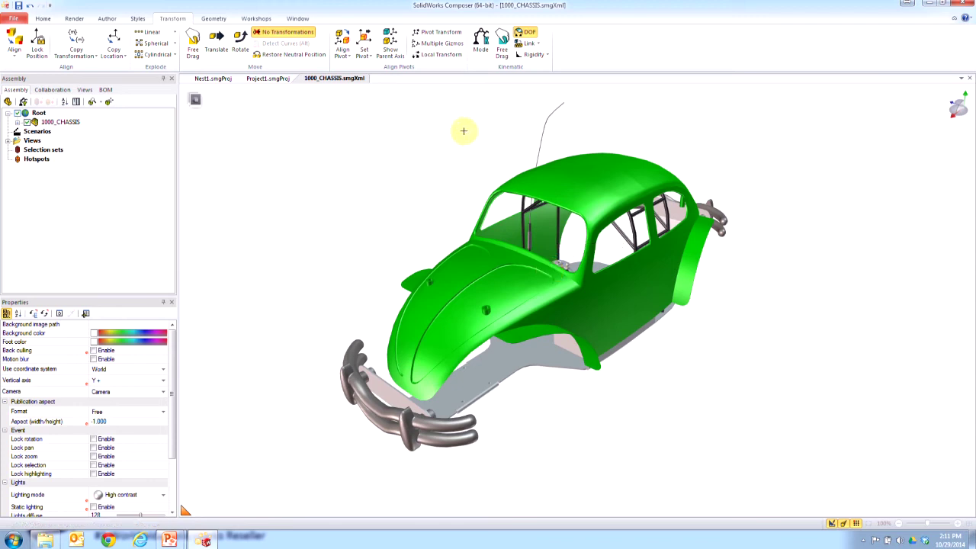
pyautogui.middleClick(339, 80)
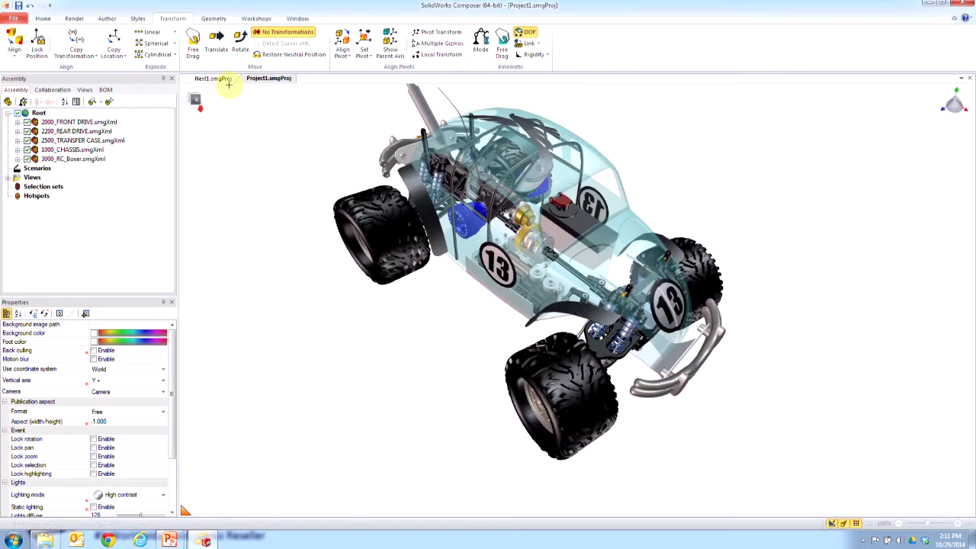
# Step: Close Project1 with its changes saved, and dismiss the crash error report without sending it
pyautogui.middleClick(282, 82)
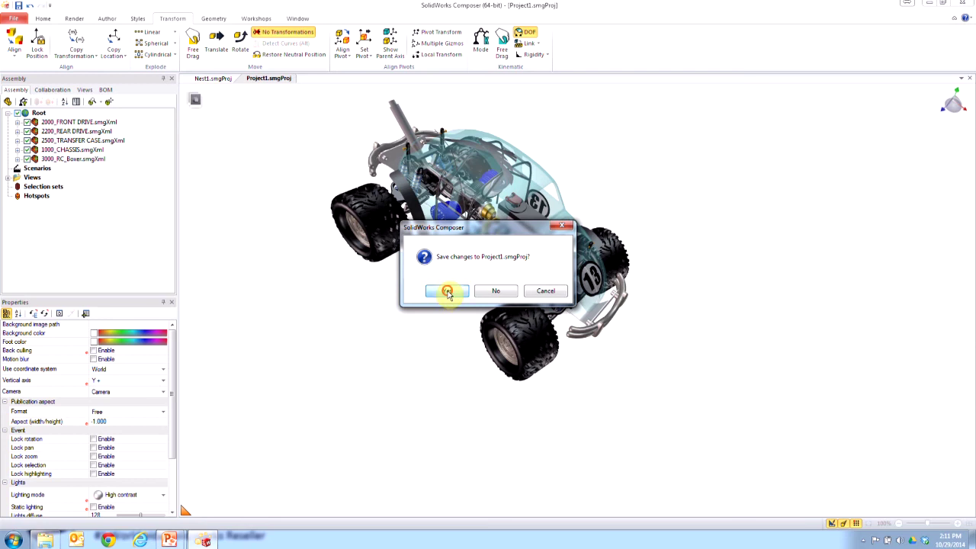
pyautogui.click(447, 290)
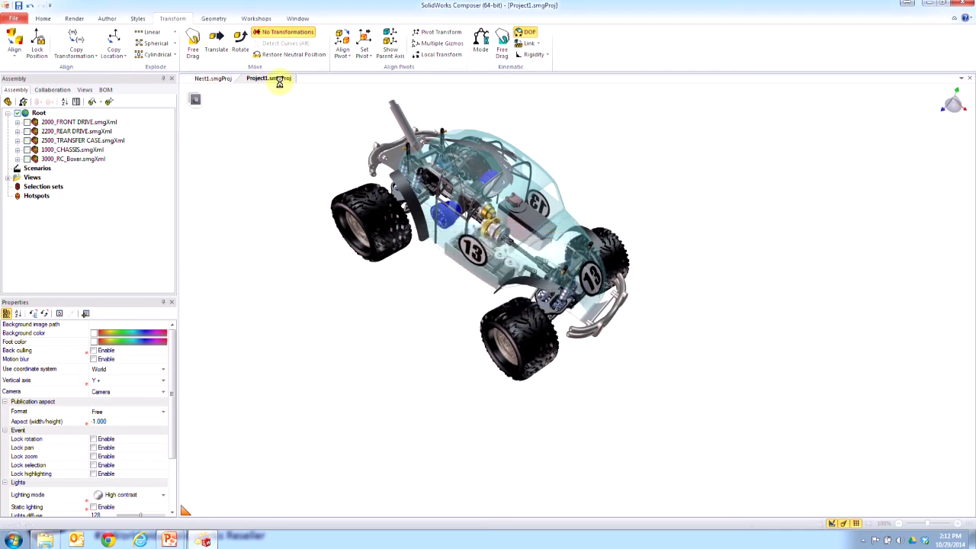
pyautogui.click(571, 366)
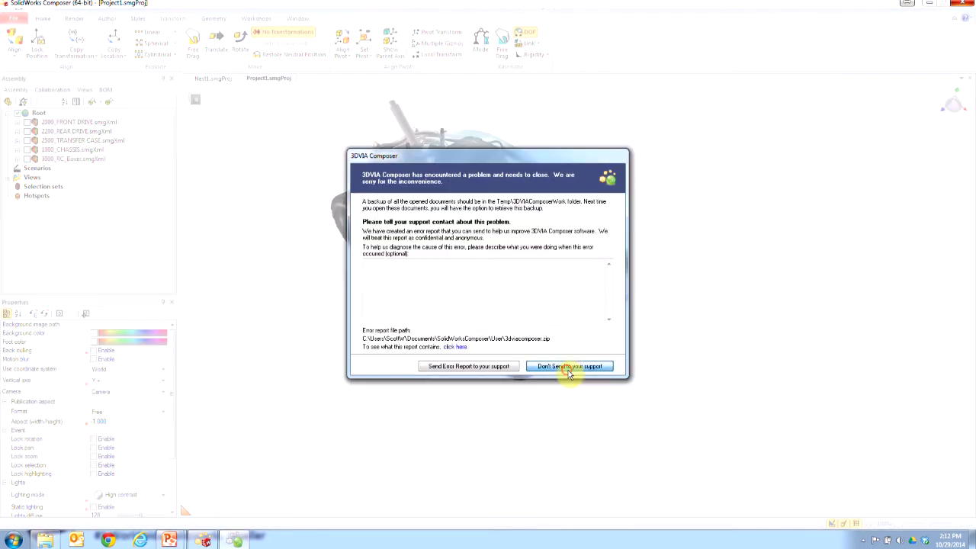
# Step: Close the crashed program and reopen Project1.smgProj from the 1-Project-Top Level Assembly folder
pyautogui.click(433, 289)
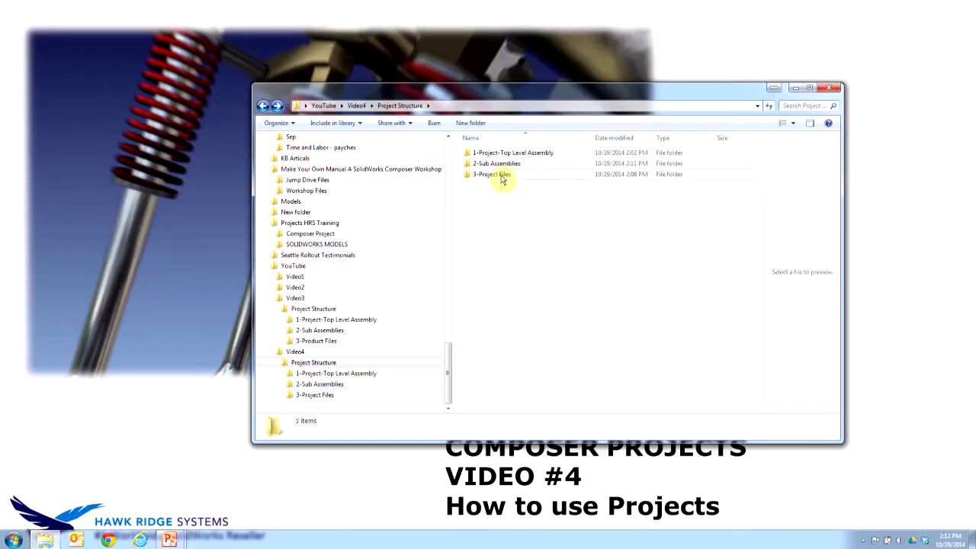
pyautogui.doubleClick(498, 177)
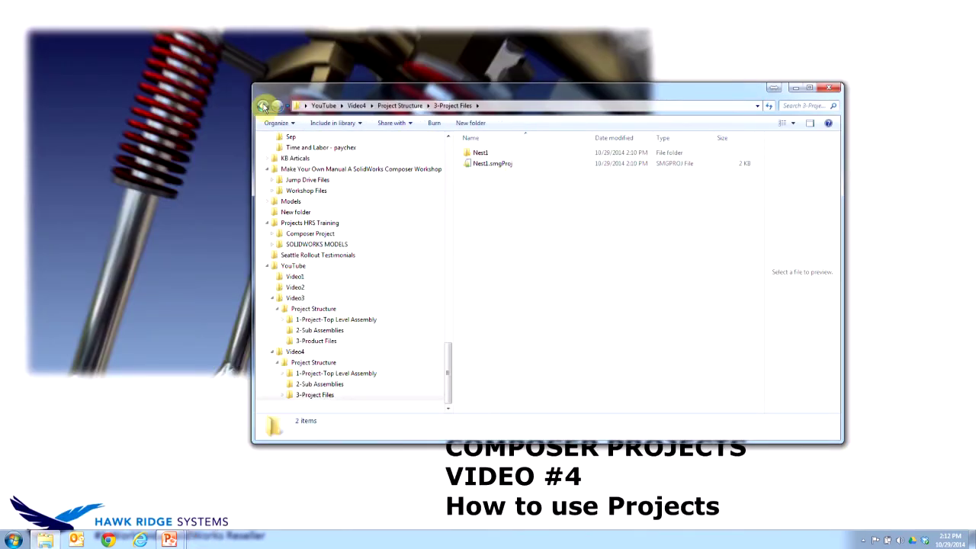
pyautogui.hotkey('alt', 'Left')
pyautogui.doubleClick(519, 156)
pyautogui.click(503, 163)
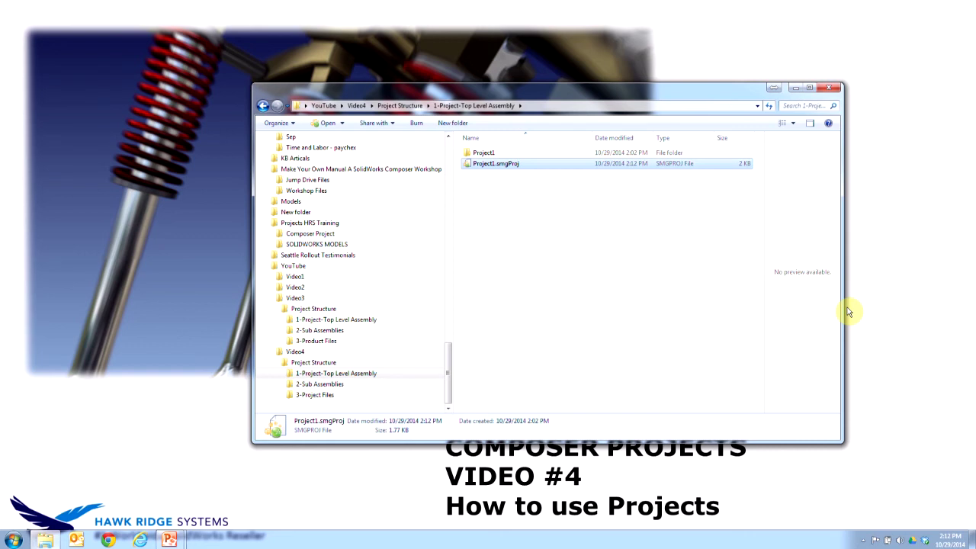
pyautogui.press('Return')
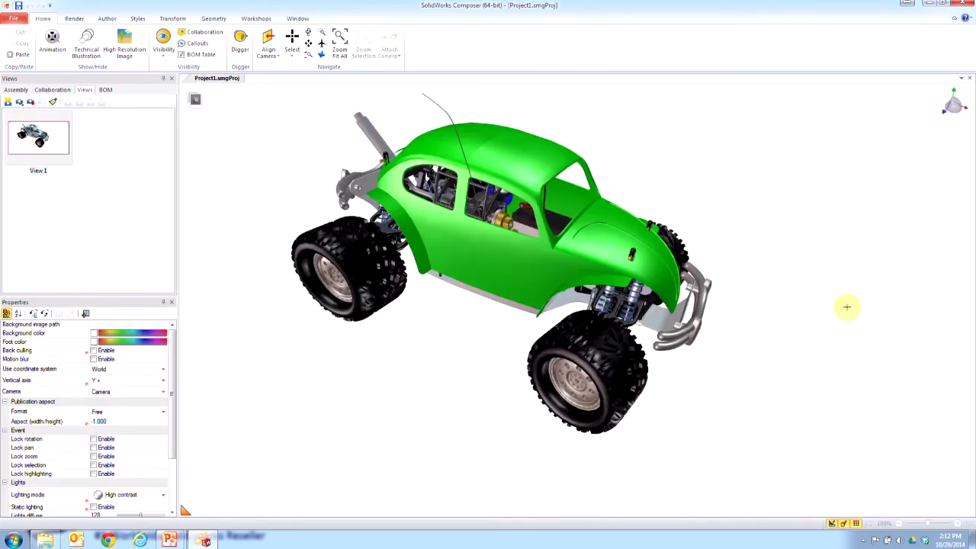
# Step: Update View 1 so its thumbnail shows the green shell, then return to the assembly tree
pyautogui.click(53, 102)
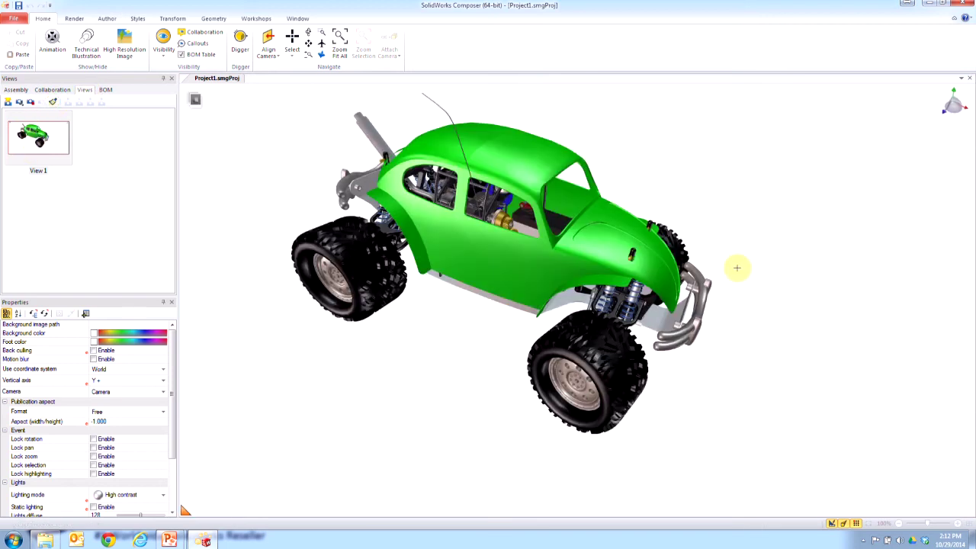
pyautogui.click(15, 89)
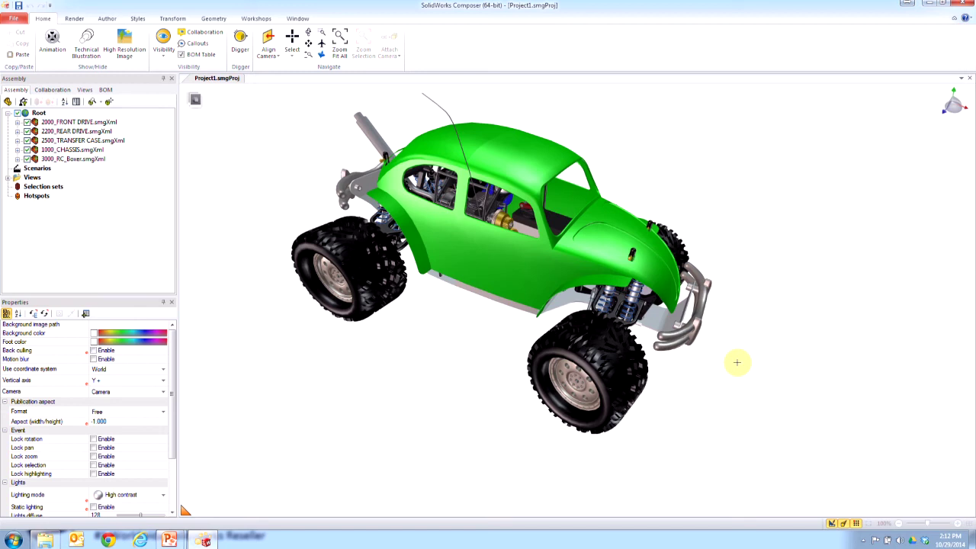
# Step: Open Nest1.smgProj from 3-Project Files, rotate the car to a side view, and show its saved views
pyautogui.click(14, 18)
pyautogui.click(29, 60)
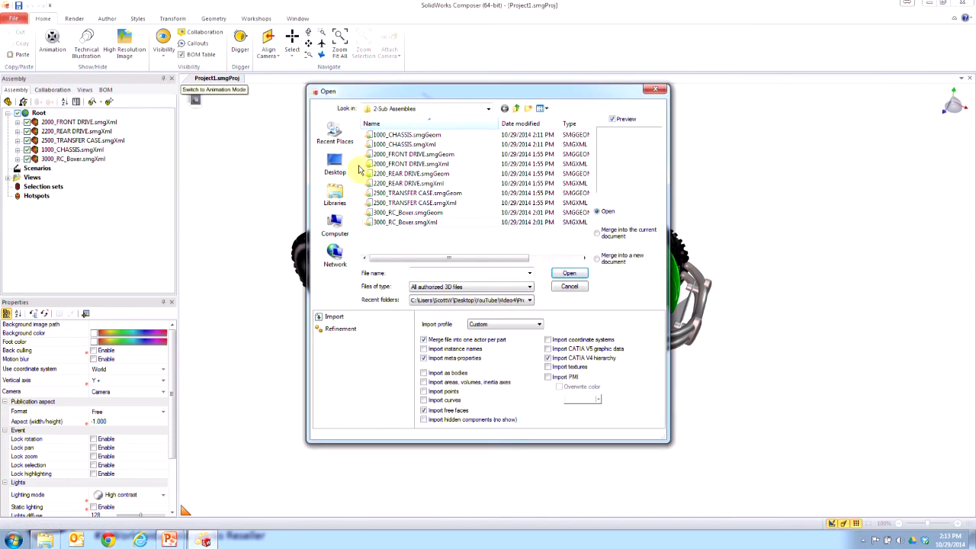
pyautogui.click(515, 108)
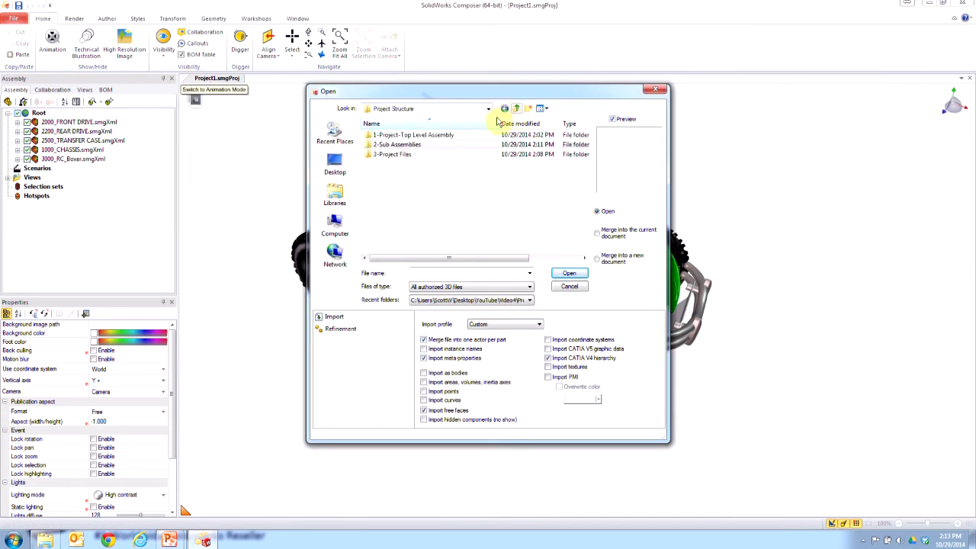
pyautogui.doubleClick(404, 155)
pyautogui.click(398, 145)
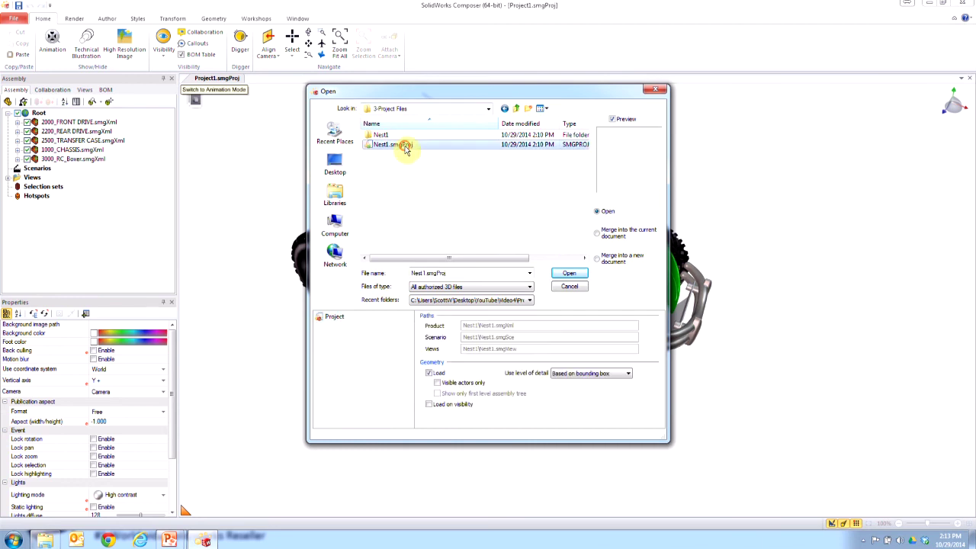
pyautogui.click(571, 273)
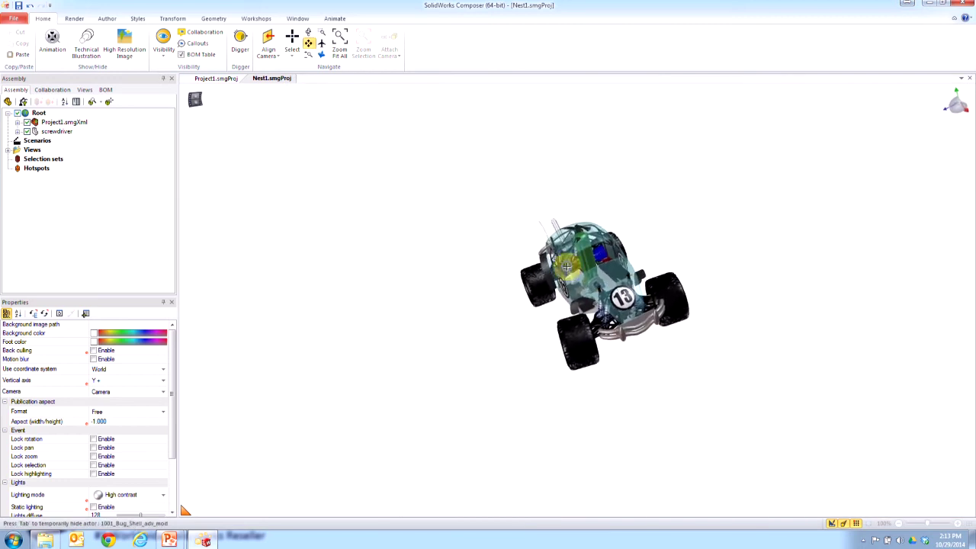
pyautogui.moveTo(424, 236); pyautogui.dragTo(622, 284)
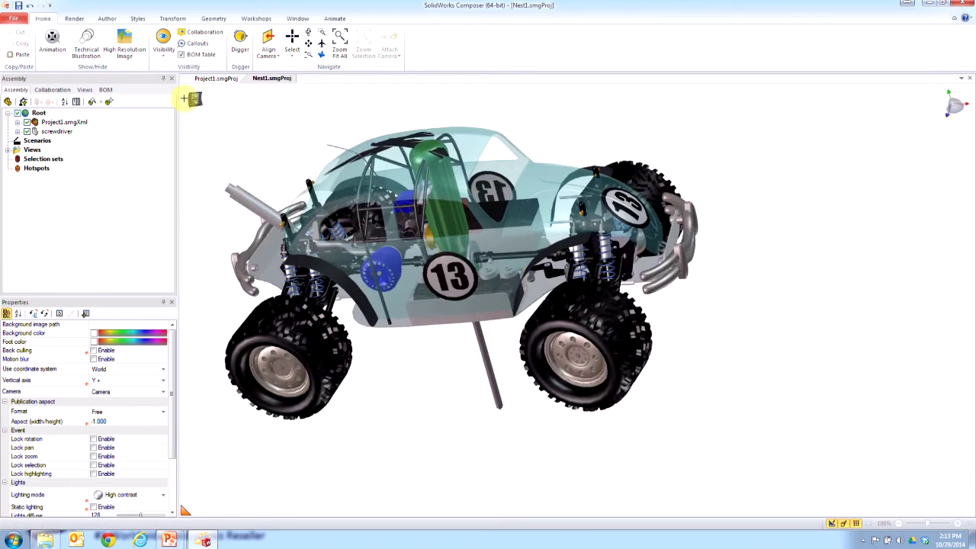
pyautogui.click(85, 90)
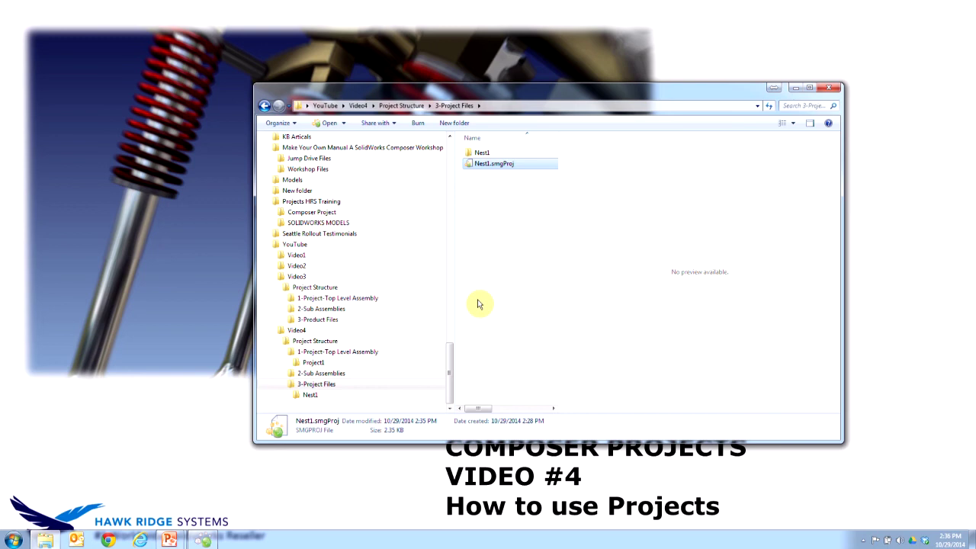
# Step: Select Nest1.smgProj in the 3-Project Files folder to open it in Composer
pyautogui.click(487, 169)
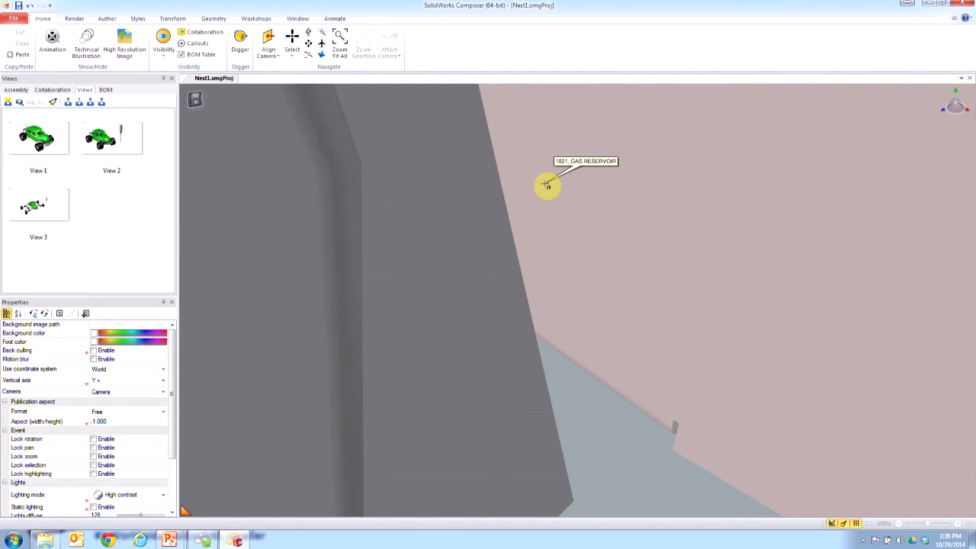
# Step: Zoom out and check View 2's screwdriver and View 3's exploded green car, then return to the assembly tree
pyautogui.moveTo(548, 185); pyautogui.dragTo(839, 372)
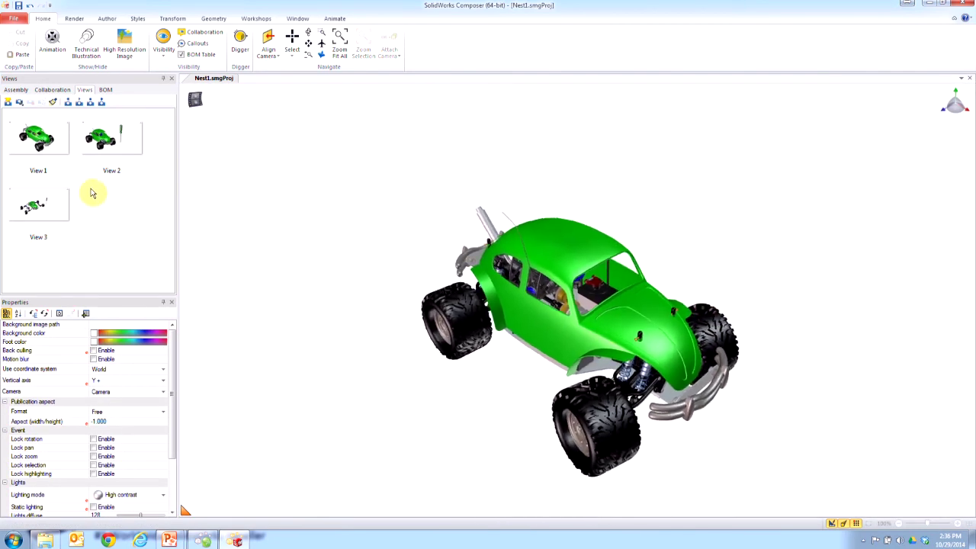
pyautogui.click(102, 150)
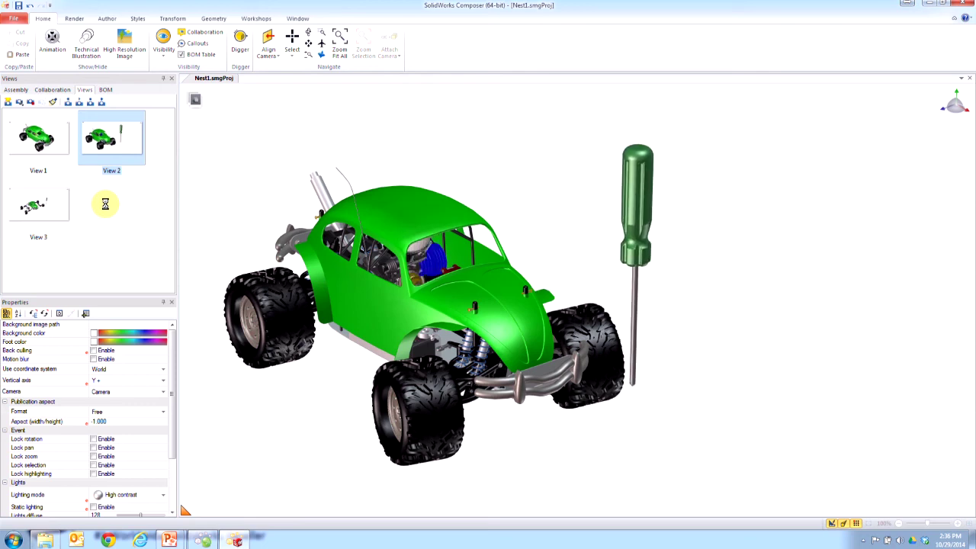
pyautogui.click(39, 203)
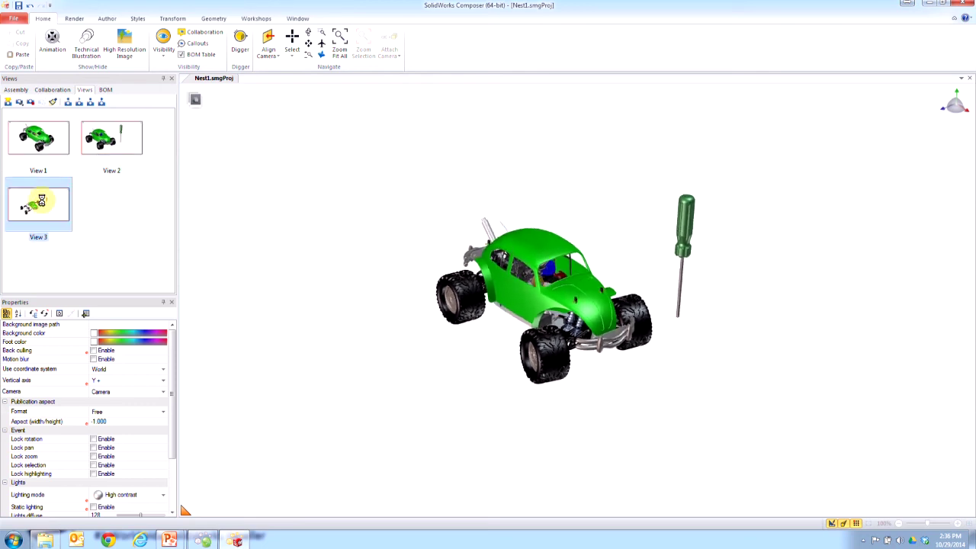
pyautogui.click(17, 89)
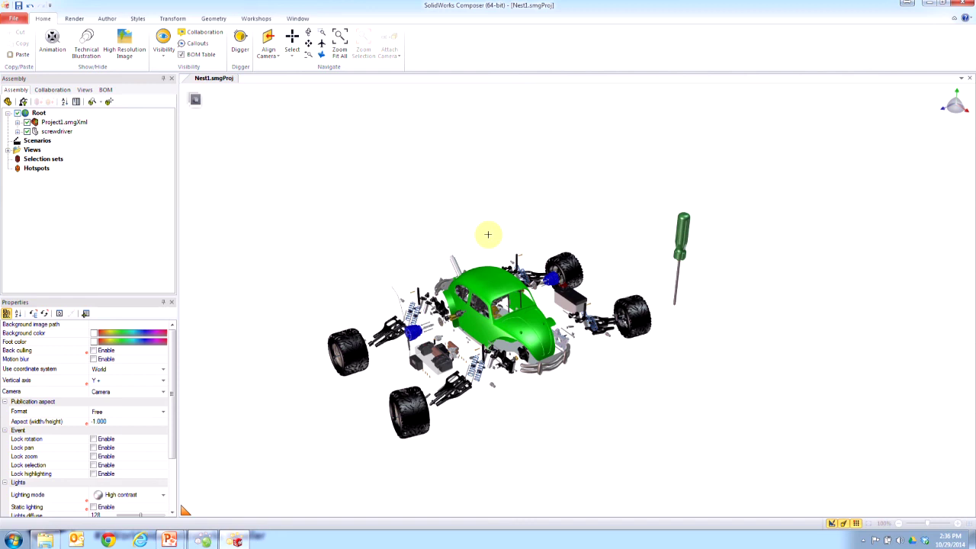
pyautogui.moveTo(169, 540)
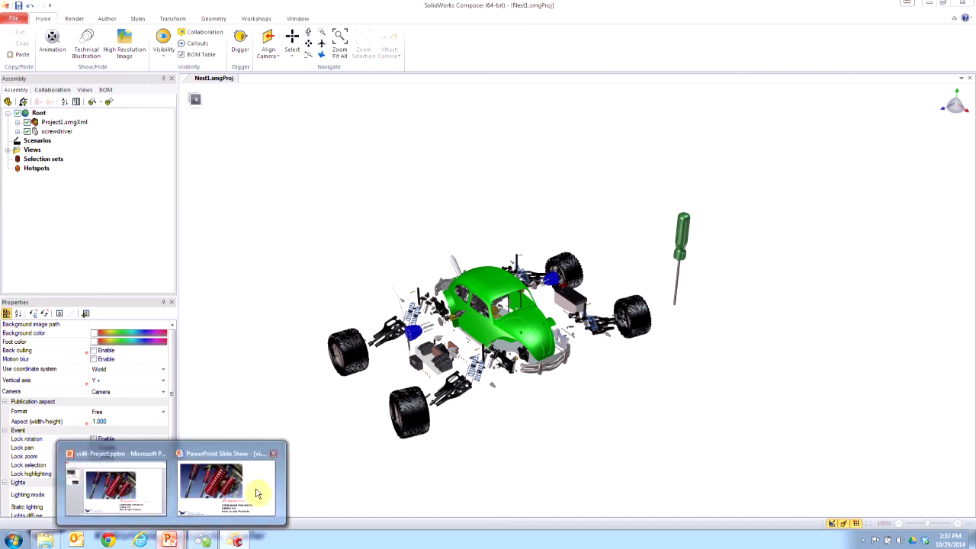